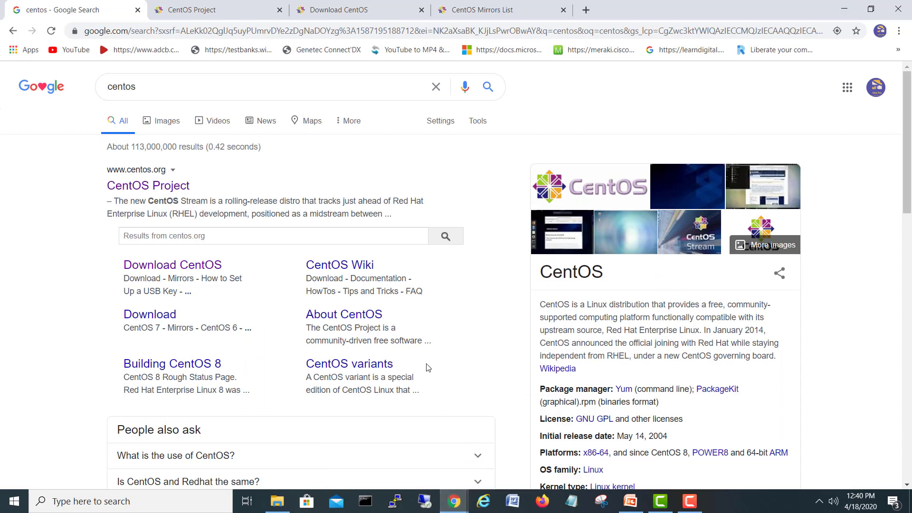
Step: Leave the Google 'centos' results and switch to the open CentOS Project tab at centos.org
left_click_drag(148, 89, 99, 89)
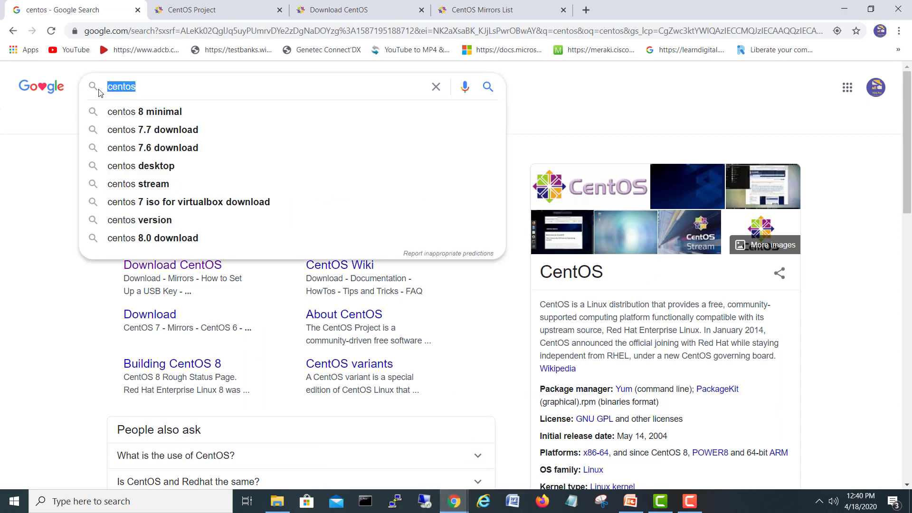
left_click(54, 117)
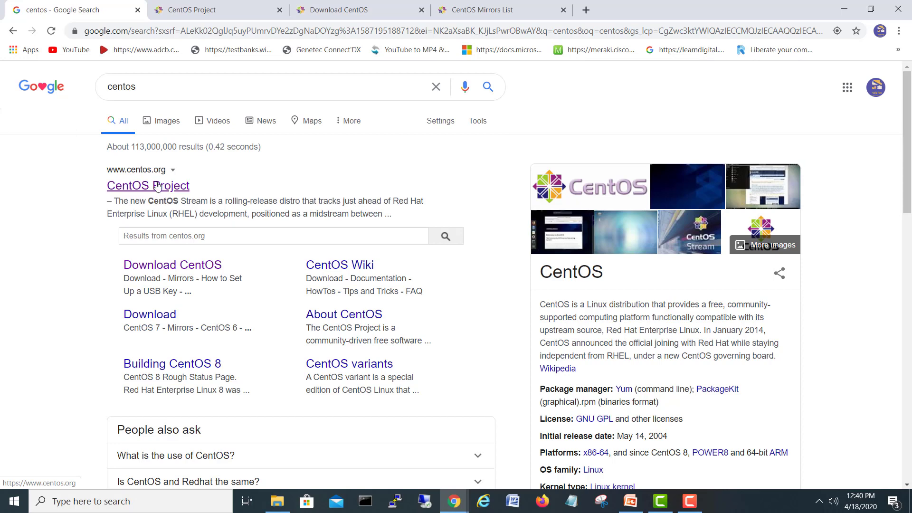
left_click(185, 9)
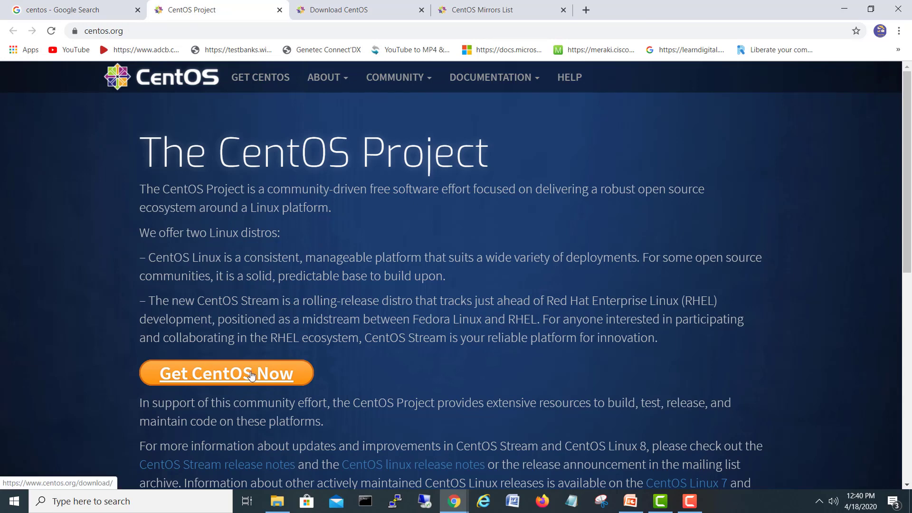
Step: Open the CentOS Linux 8.1.1911 DVD ISO mirror list, then bring the vSphere Web Client forward
left_click(345, 10)
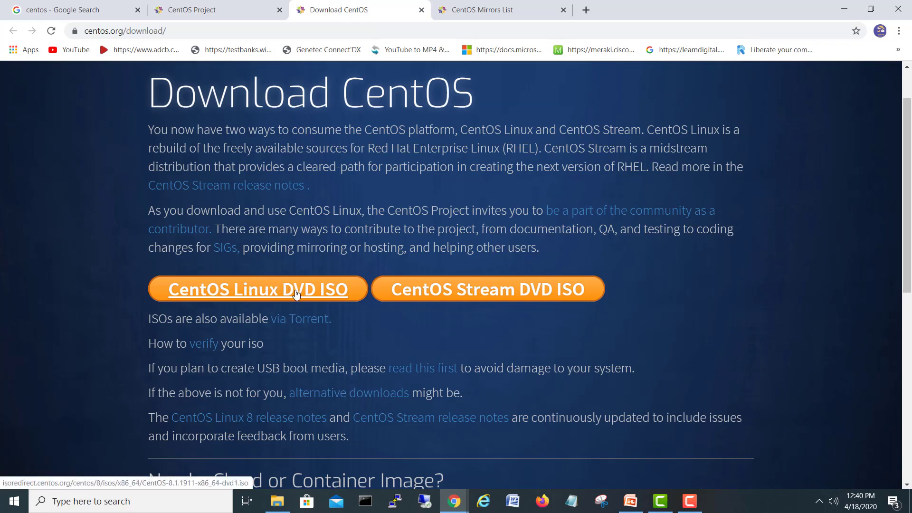
left_click(353, 288)
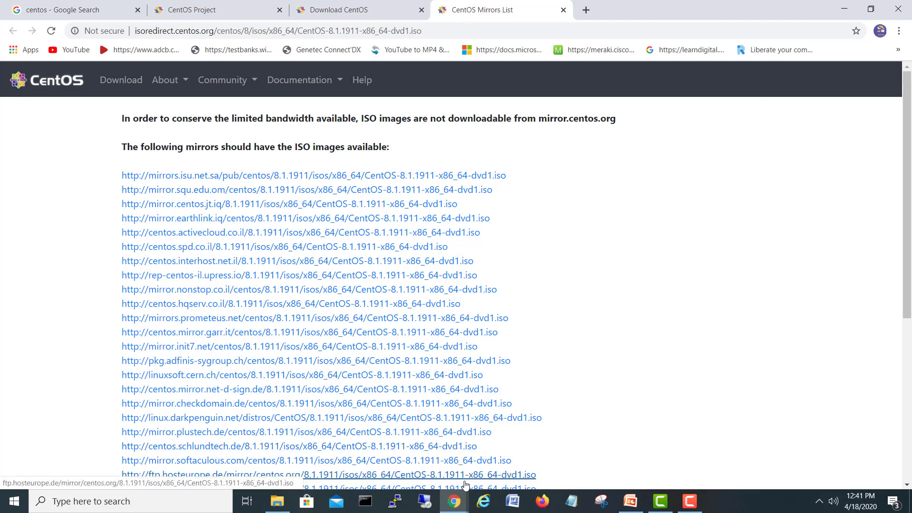
mouse_move(454, 507)
left_click(406, 463)
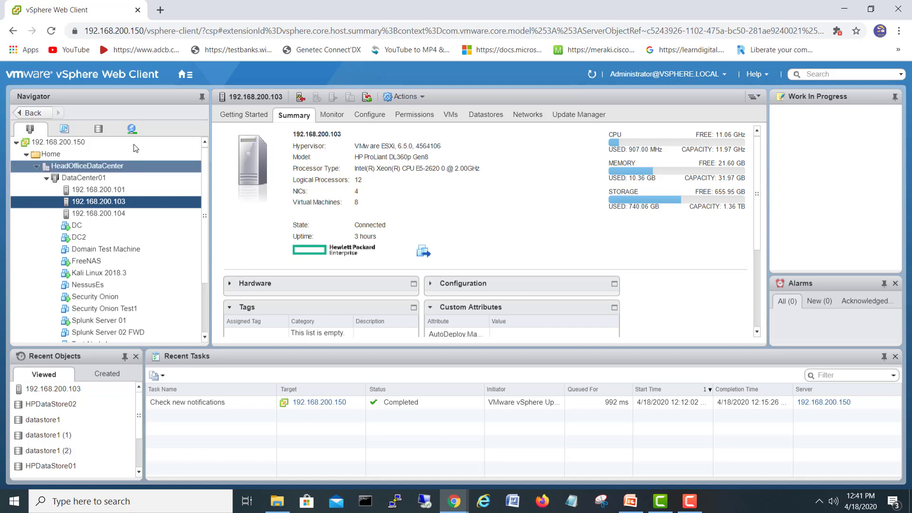
left_click(105, 131)
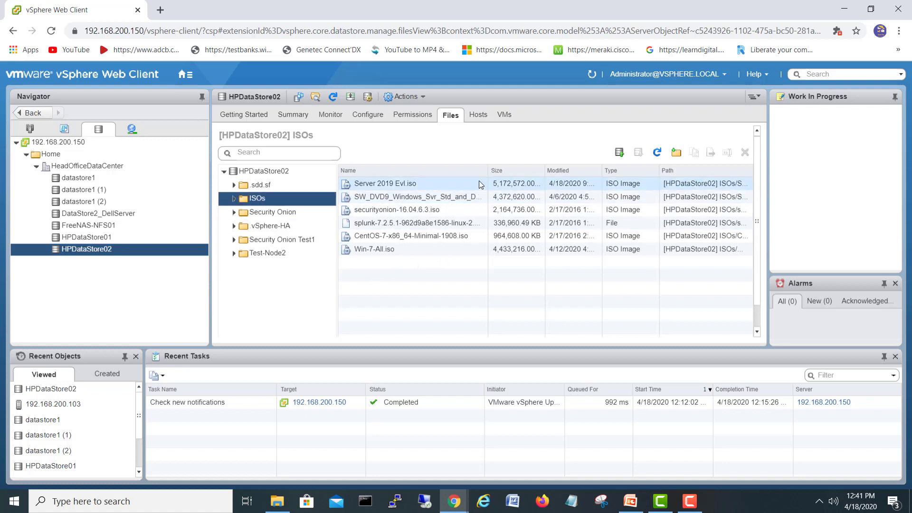
left_click_drag(488, 170, 522, 172)
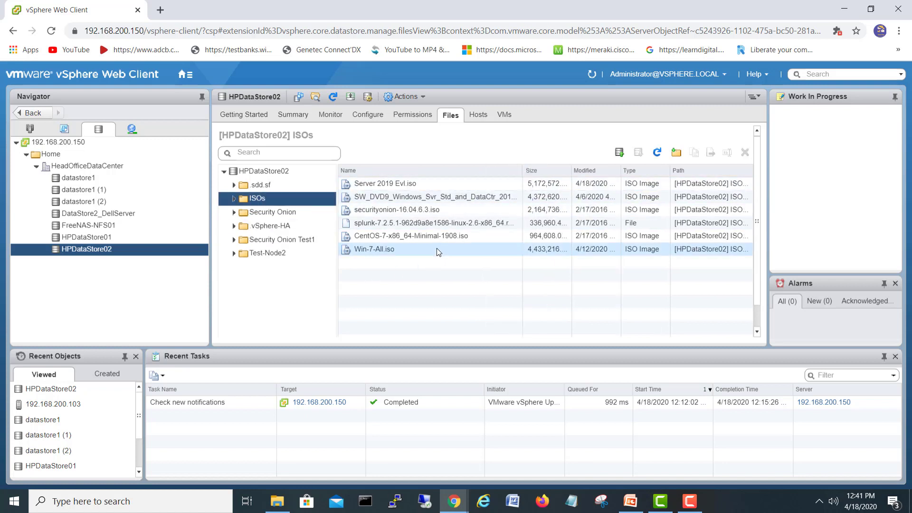
left_click(471, 235)
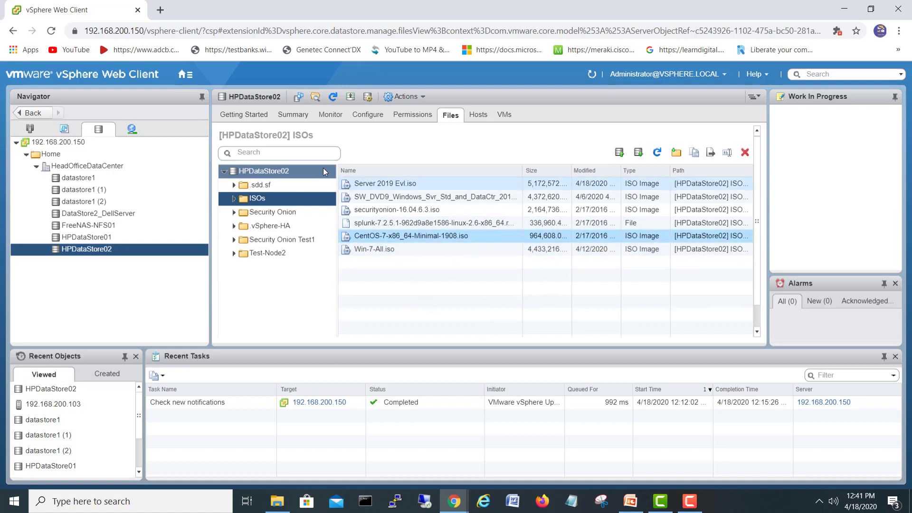
left_click(129, 241)
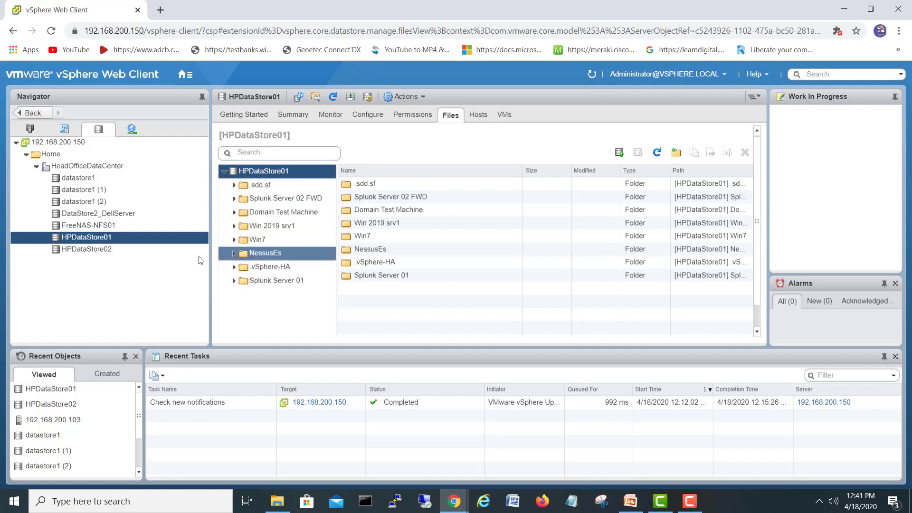
left_click(99, 251)
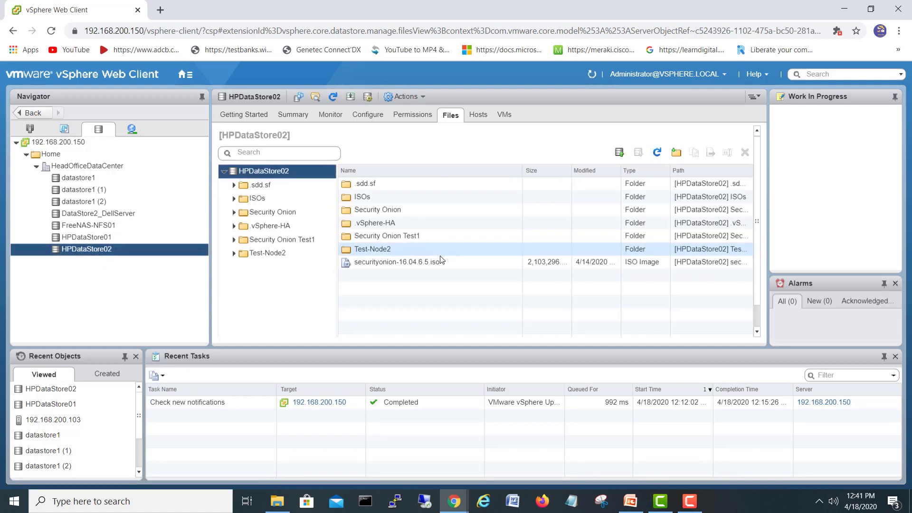
left_click(260, 203)
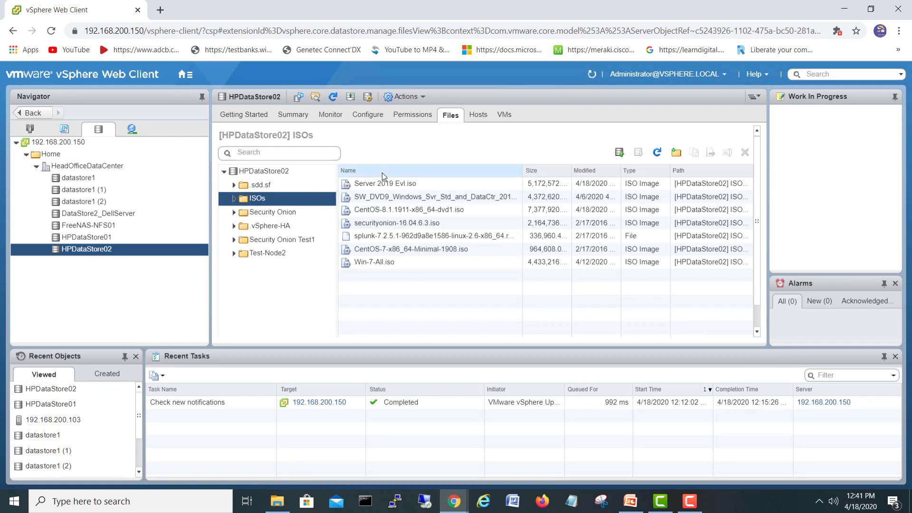
left_click(463, 209)
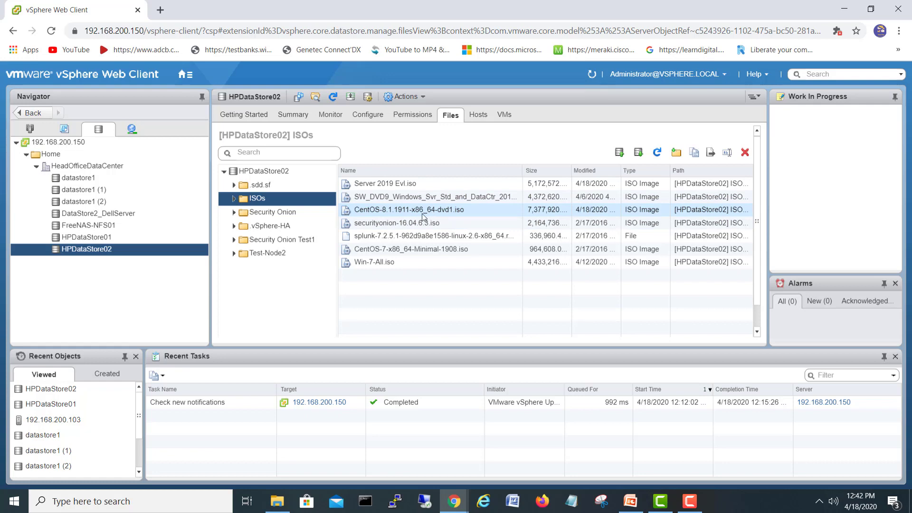
left_click(30, 128)
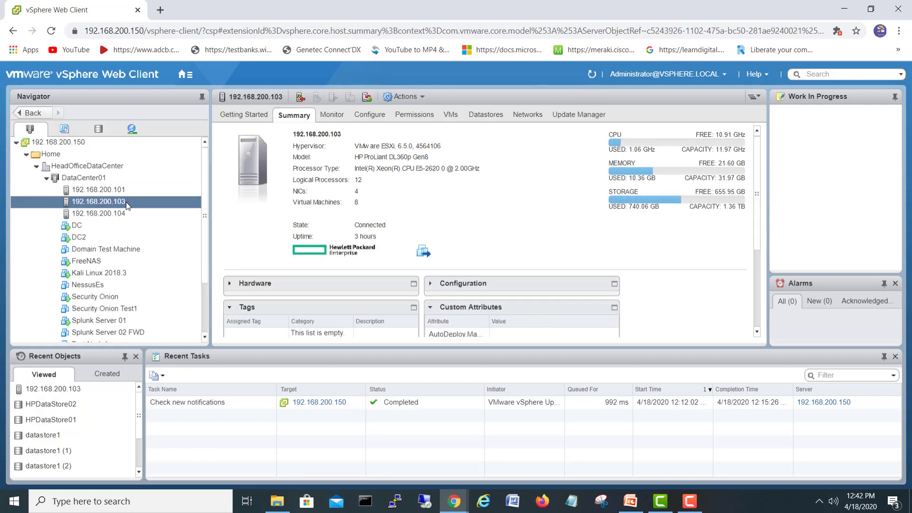
Step: Start the New Virtual Machine wizard on host 192.168.200.103, creating a brand-new VM
right_click(127, 201)
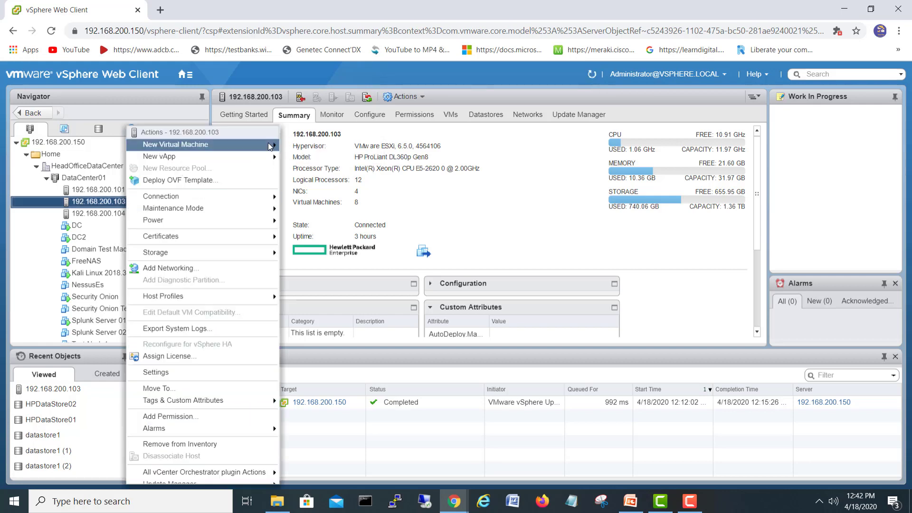
mouse_move(269, 145)
left_click(297, 145)
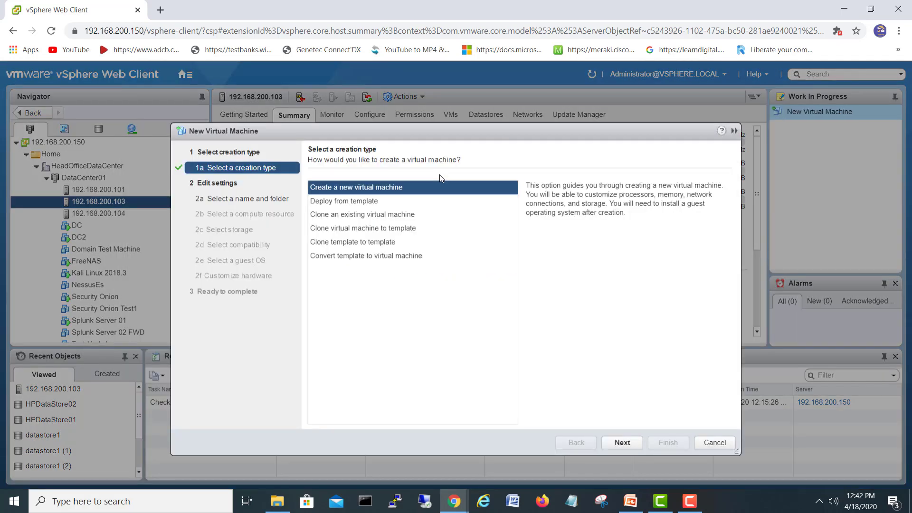
left_click(623, 442)
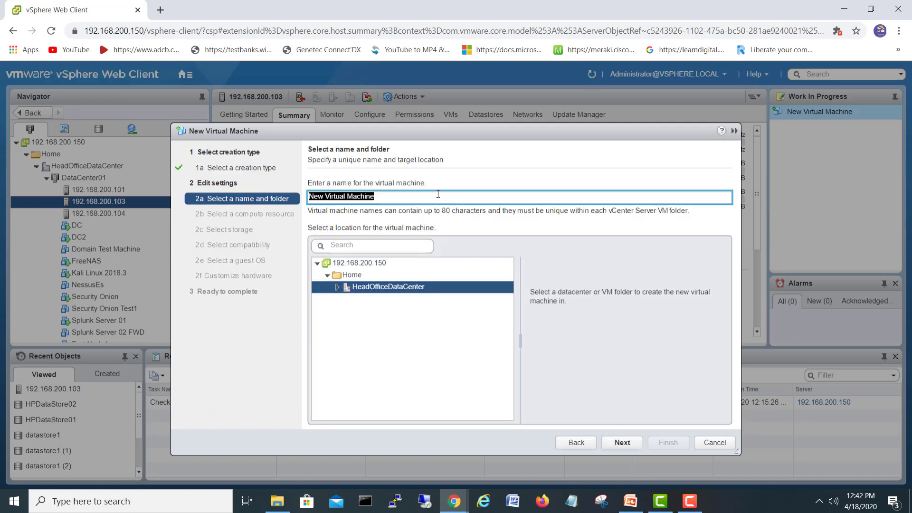
Step: Name the VM LinuxCentOS-Srv1 and place it in HeadOfficeDataCenter's Discovered virtual machine folder
type("LinuxCentOS-Srv1")
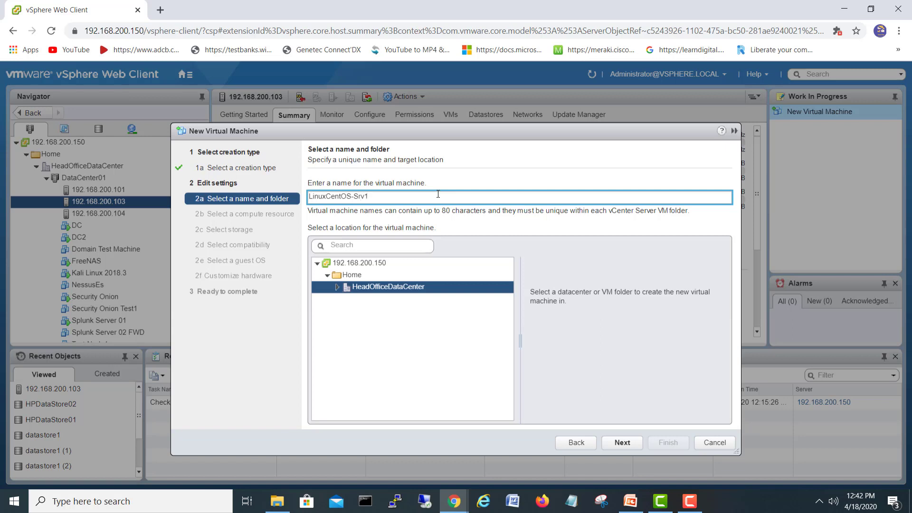
left_click(337, 286)
left_click(397, 298)
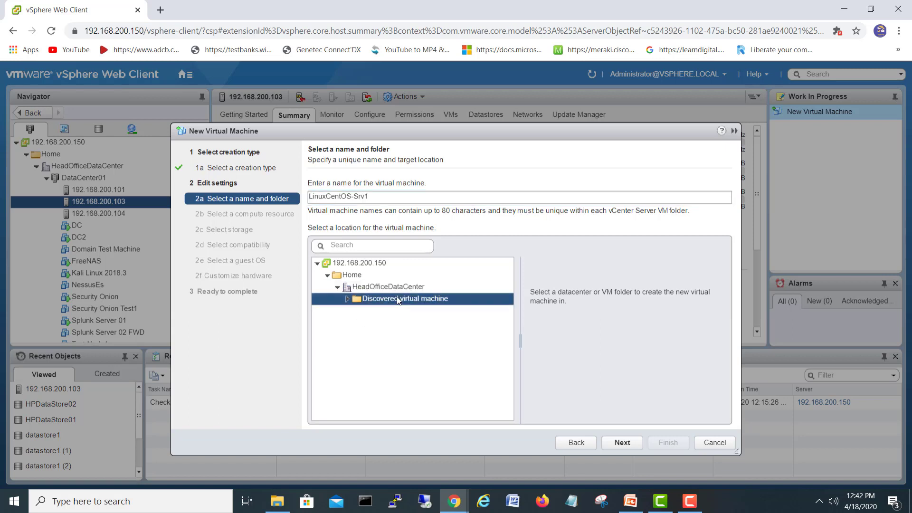
left_click(622, 442)
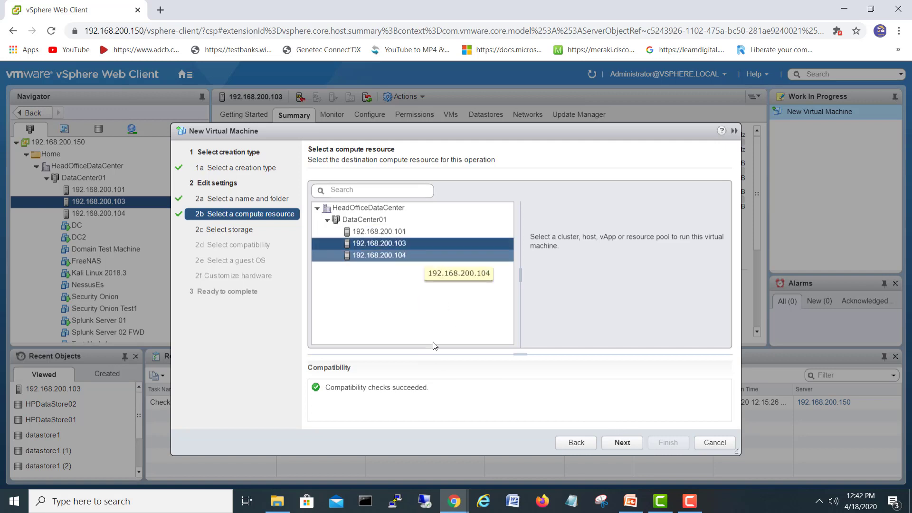
Step: Keep host 192.168.200.103 as the compute resource and store the VM on HPDataStore02
left_click(623, 444)
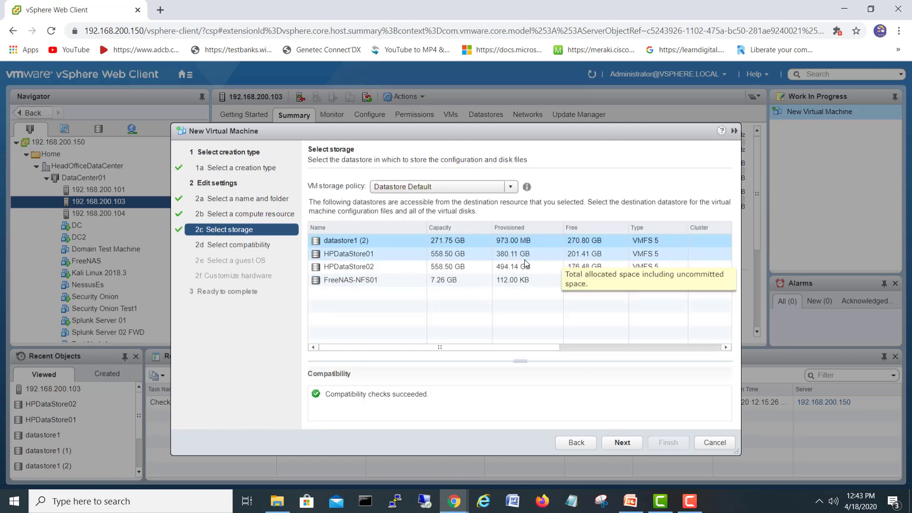
left_click(451, 268)
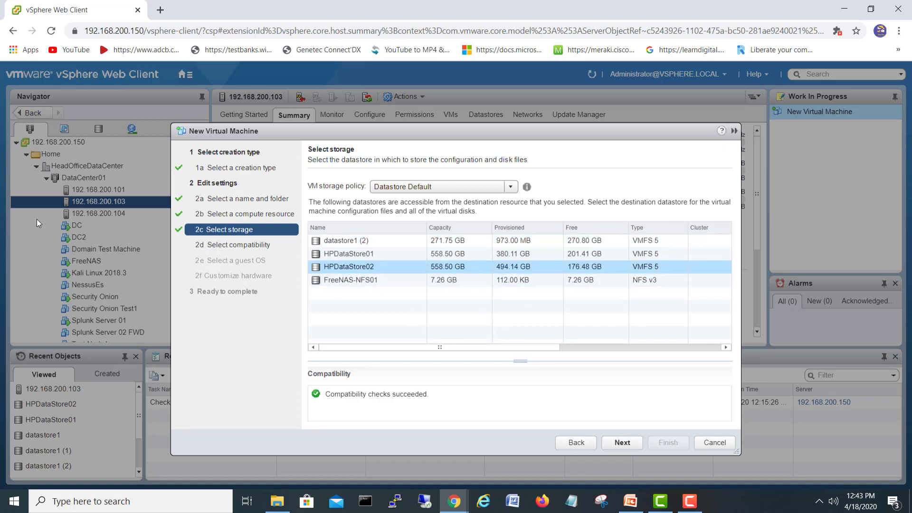
left_click(622, 443)
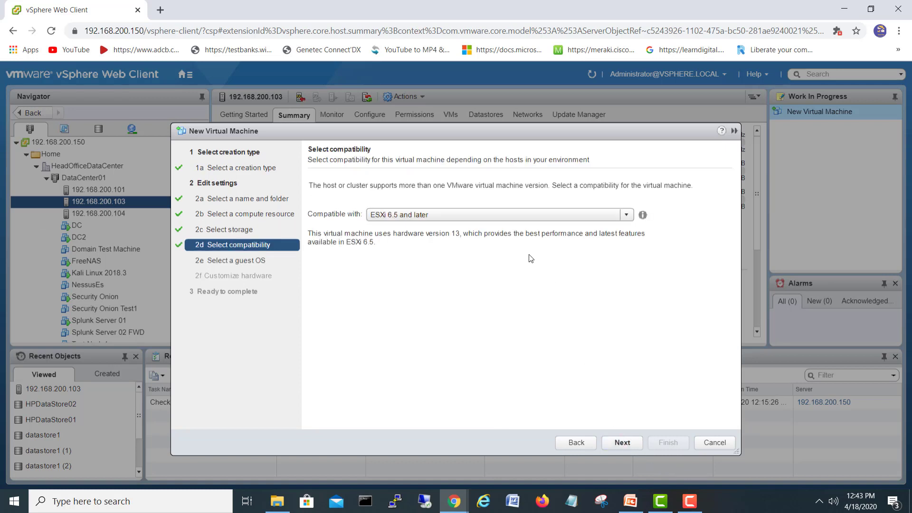
Step: Keep ESXi 6.5 compatibility and choose Linux, CentOS 4/5 or later (64-bit) as guest OS
left_click(635, 447)
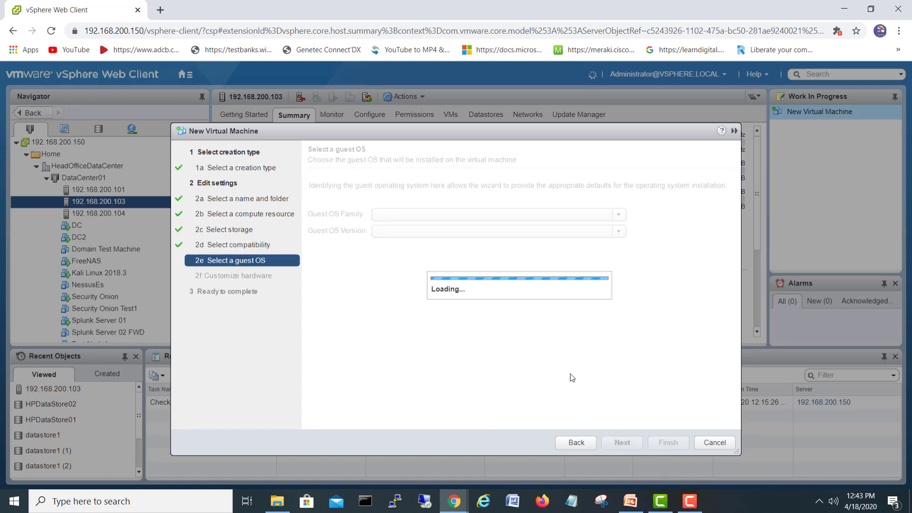
left_click(491, 220)
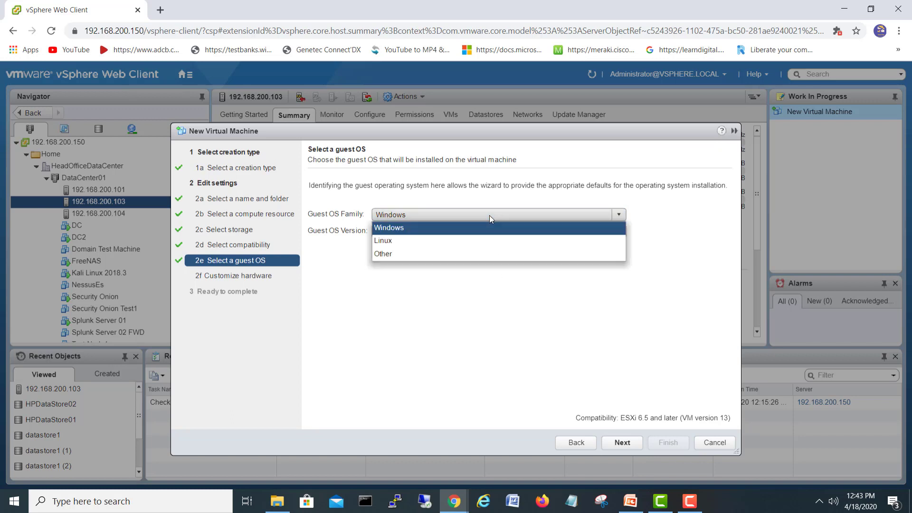
left_click(466, 242)
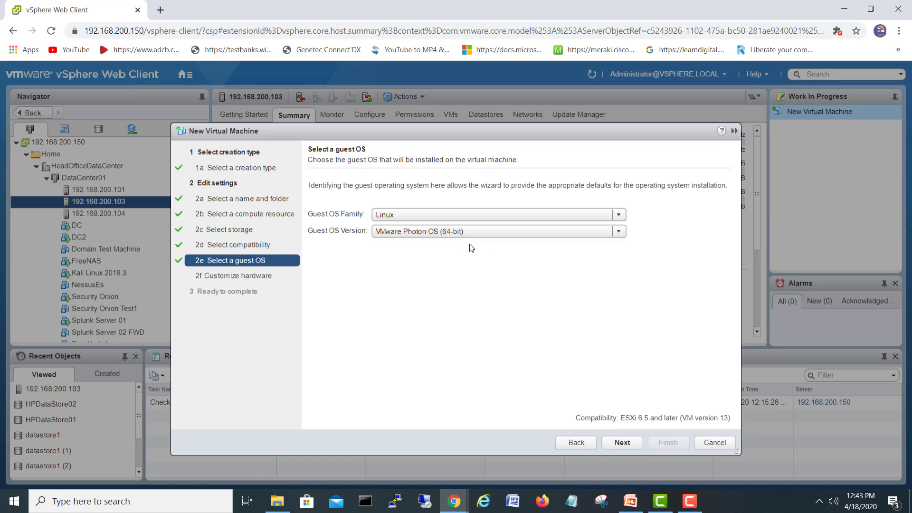
left_click(467, 236)
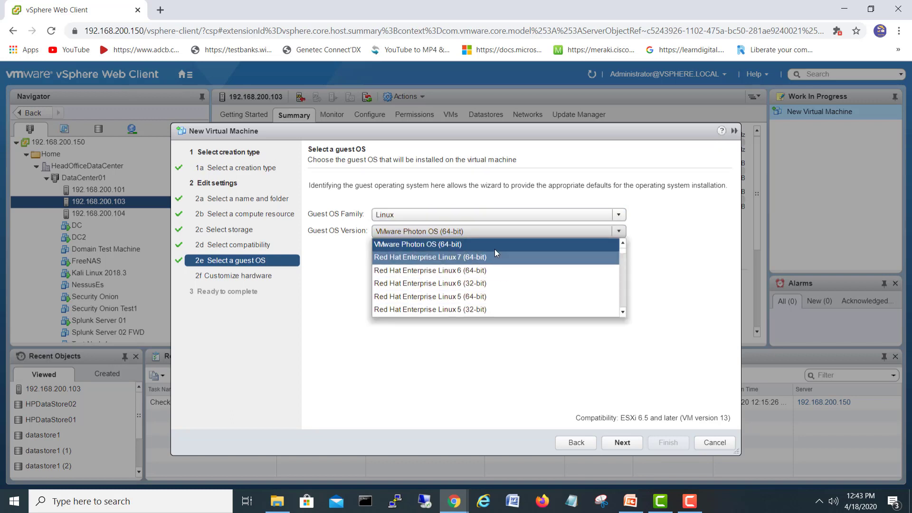
left_click(622, 312)
left_click(622, 312)
left_click(622, 312)
left_click(622, 312)
left_click(622, 312)
left_click(622, 312)
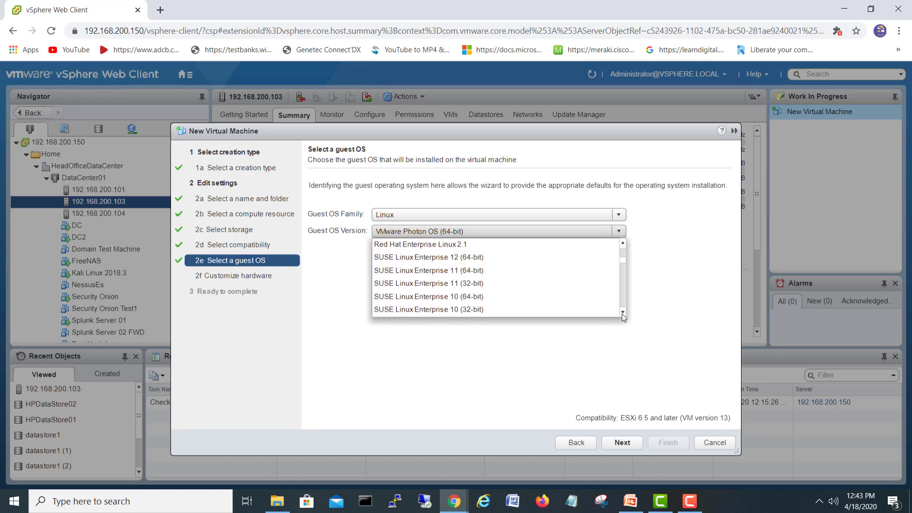
scroll(570, 277, "up", 4)
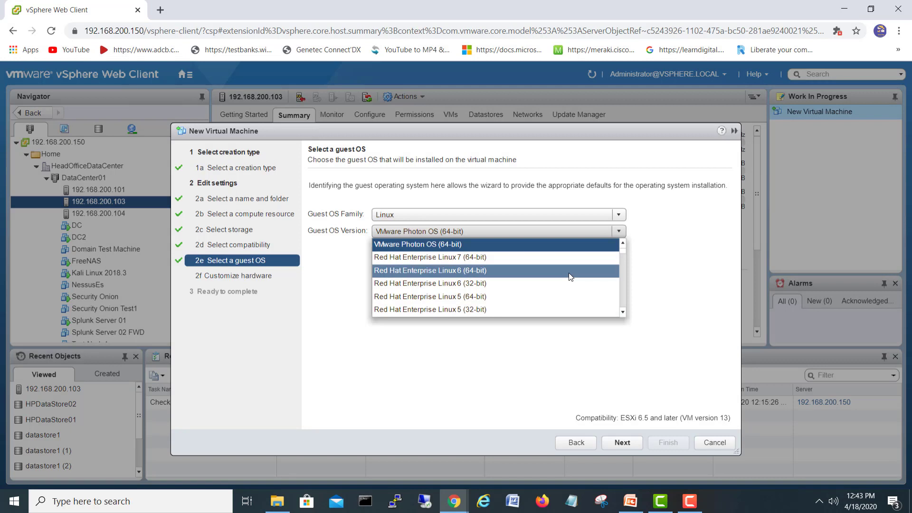
scroll(570, 276, "down", 7)
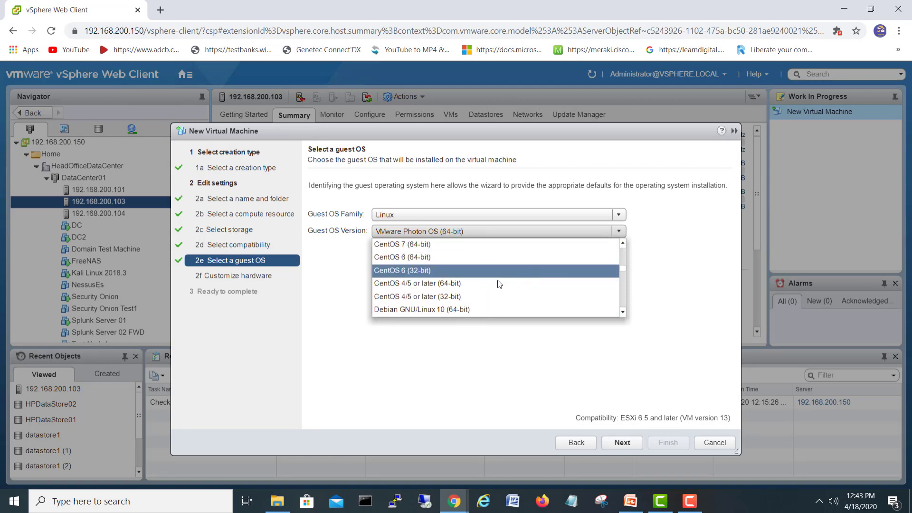
left_click(431, 283)
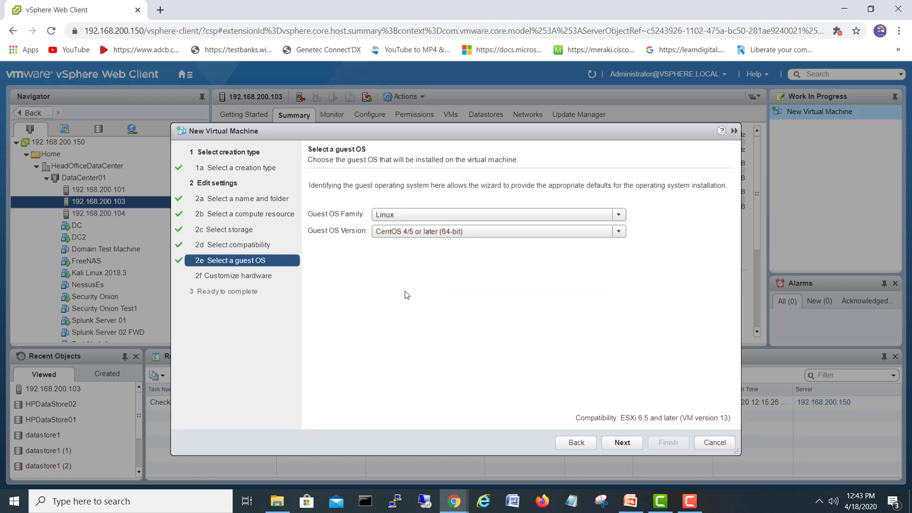
Step: Give the VM a 60 GB hard disk, 4 GB memory and 2 CPUs, then reach the summary
left_click(638, 441)
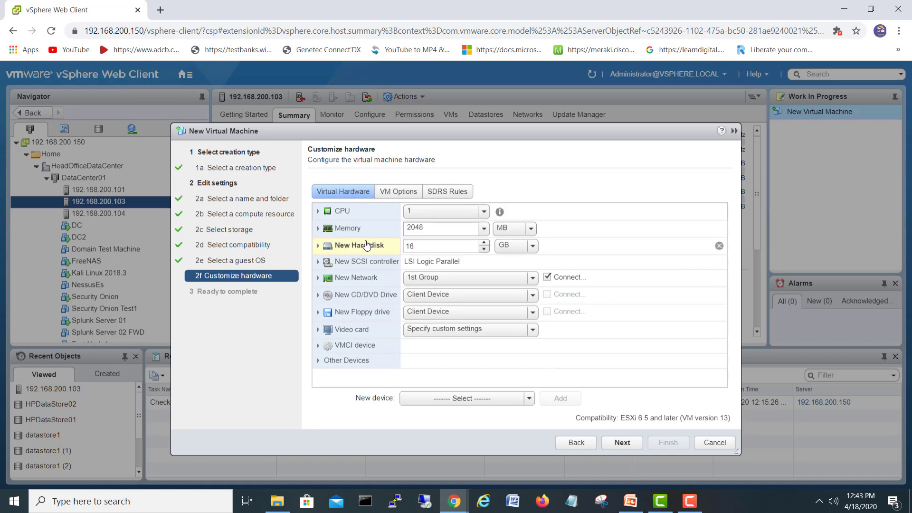
double_click(403, 246)
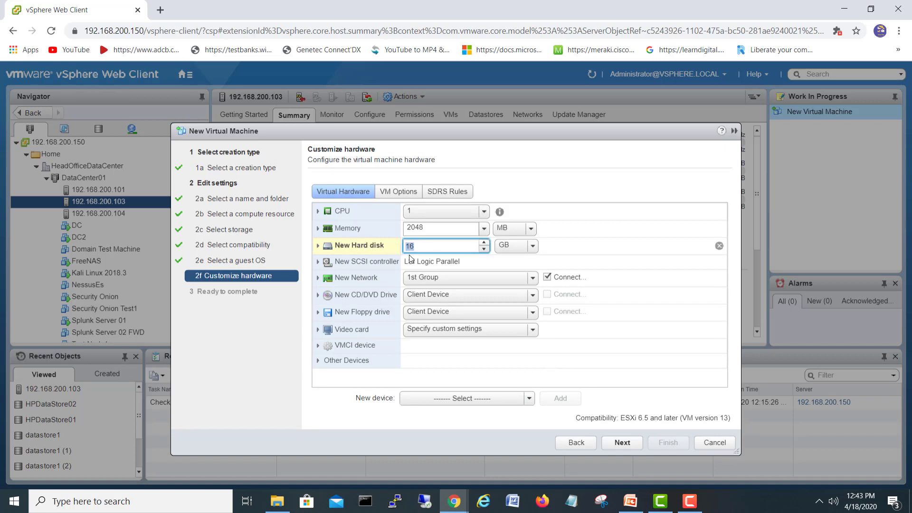
type("4")
key("BackSpace")
type("60")
left_click(500, 228)
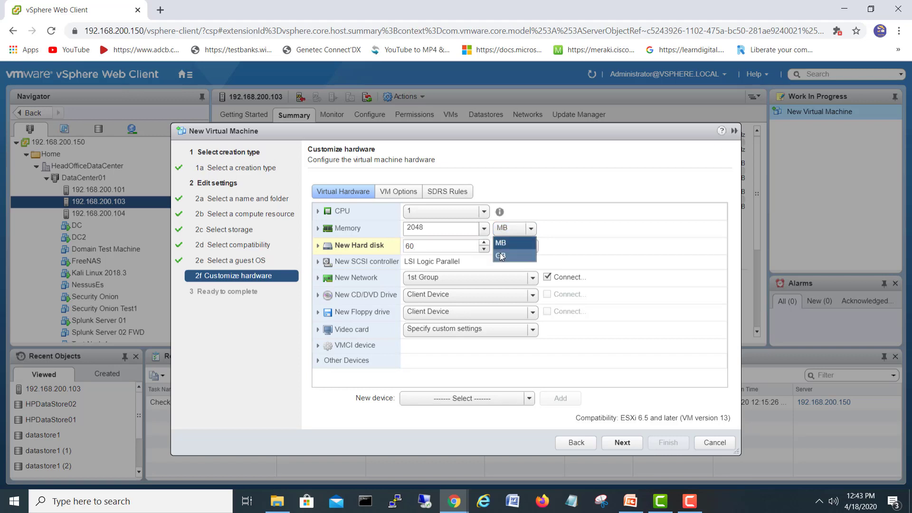
left_click(499, 252)
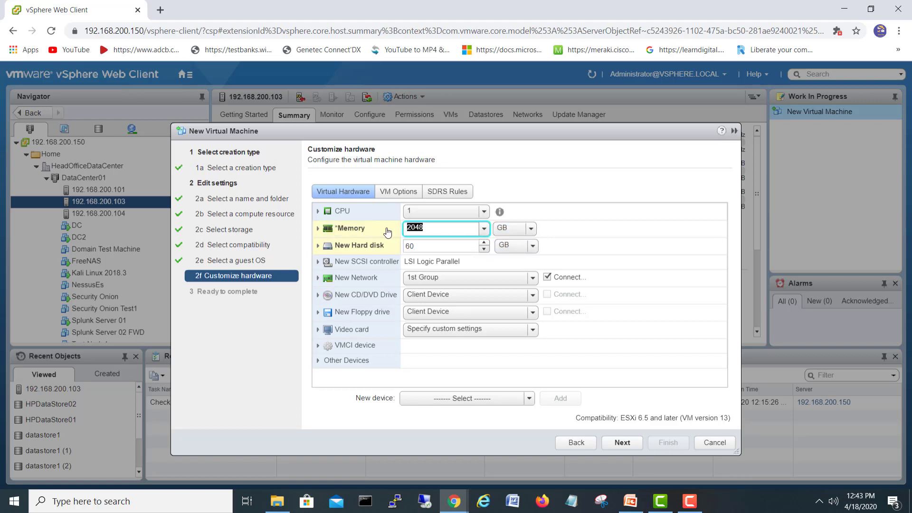
type("40")
key("BackSpace")
left_click(435, 211)
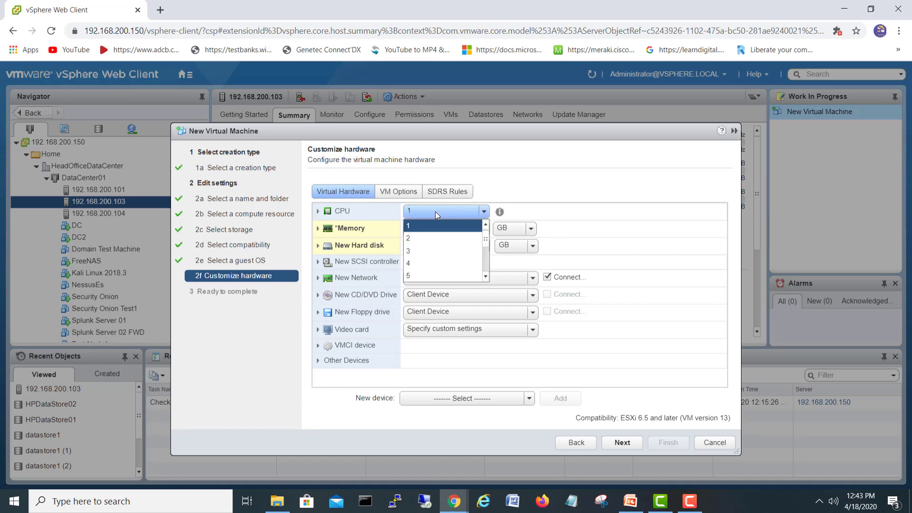
left_click(429, 236)
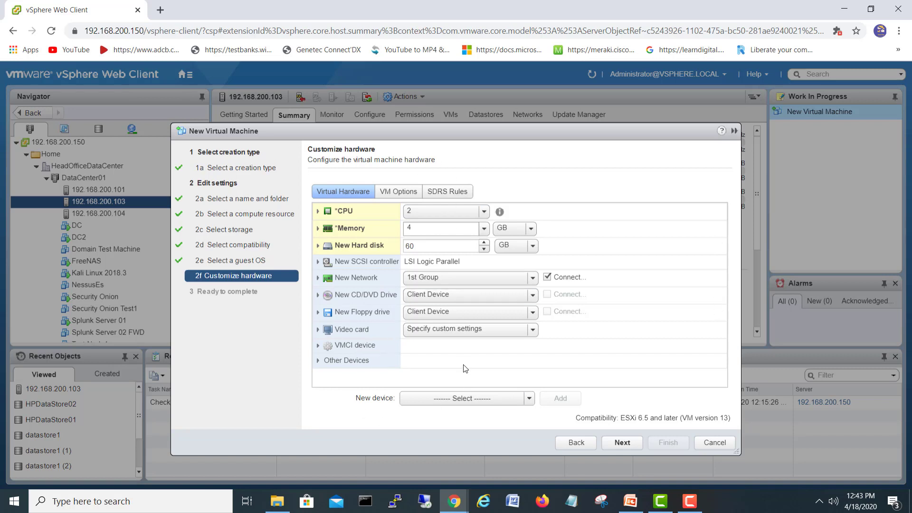
left_click(622, 443)
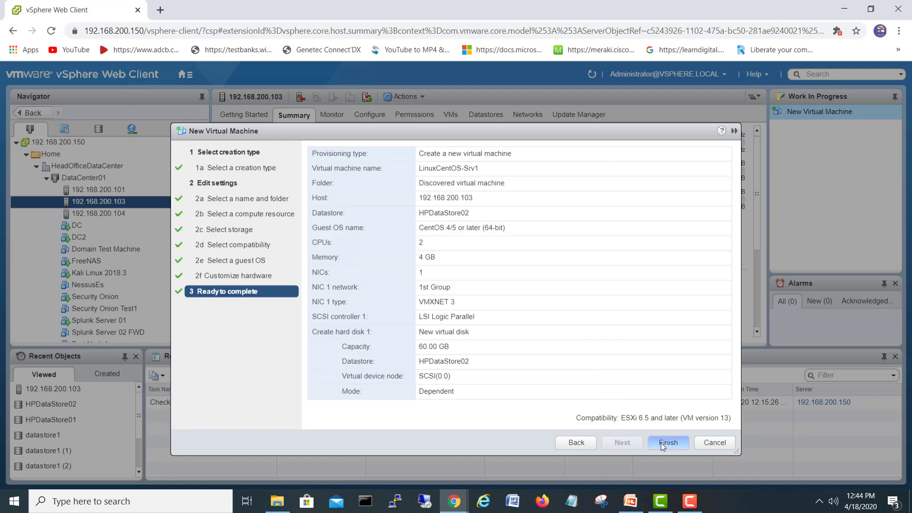
Step: Finish creating LinuxCentOS-Srv1, then open its Edit Settings from the Navigator
left_click(661, 443)
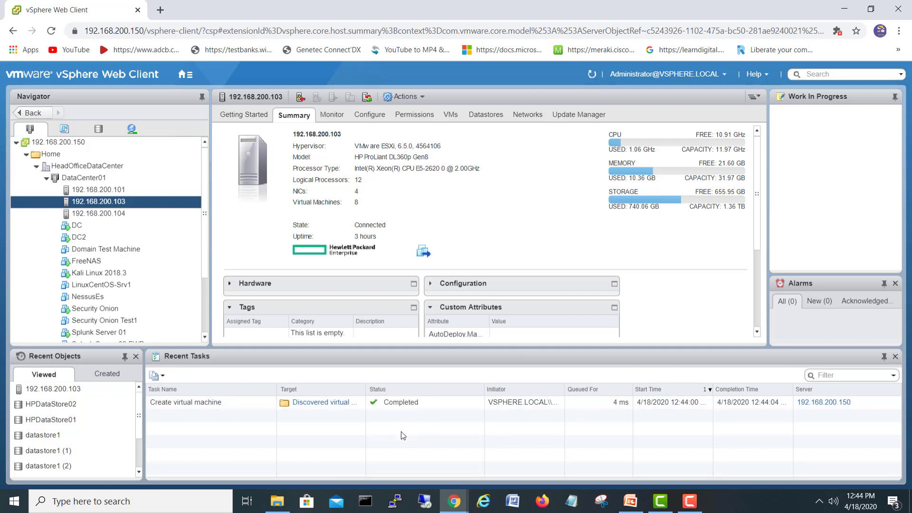
scroll(207, 238, "down", 4)
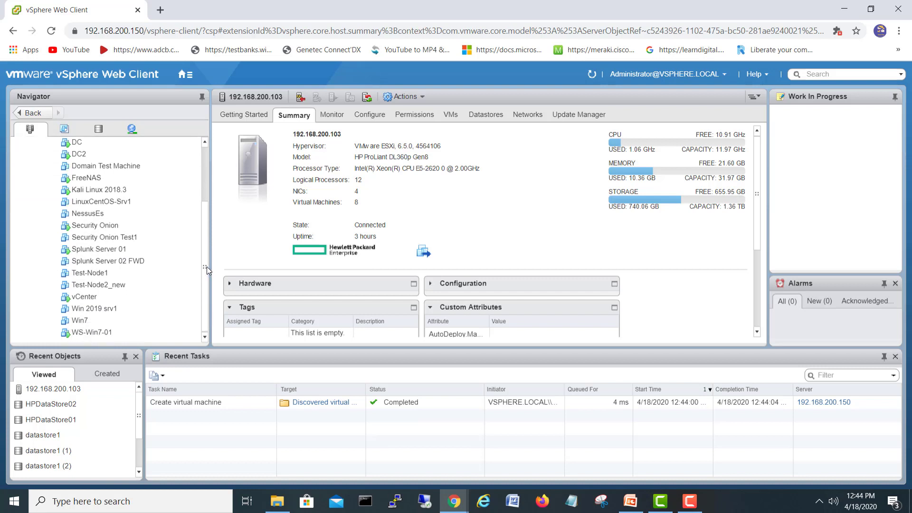
left_click(154, 274)
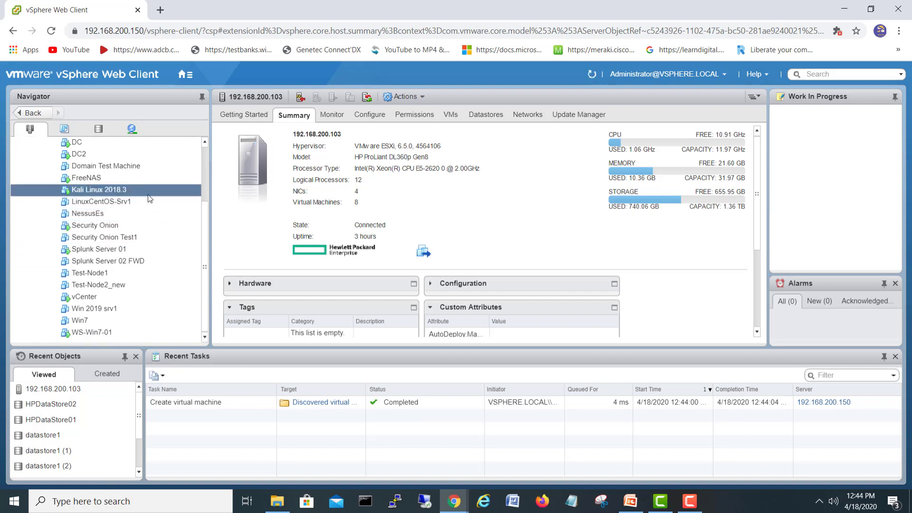
left_click(128, 201)
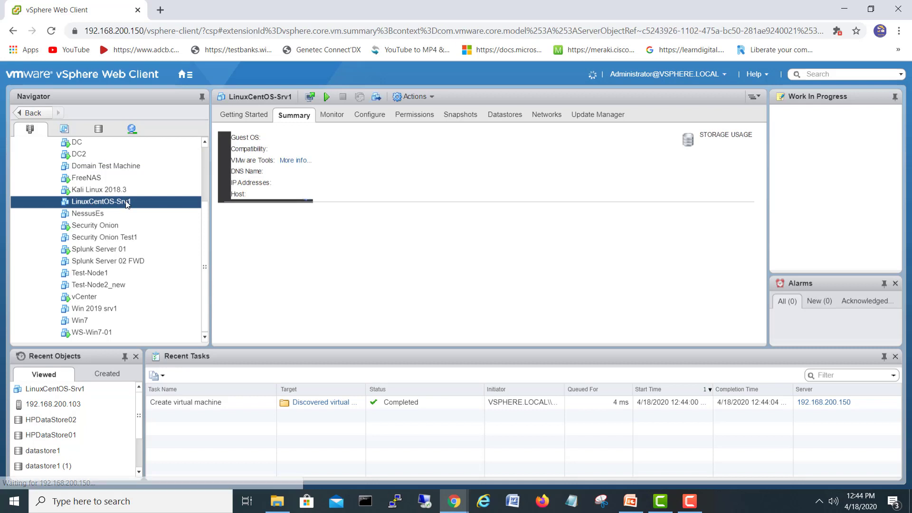
right_click(129, 203)
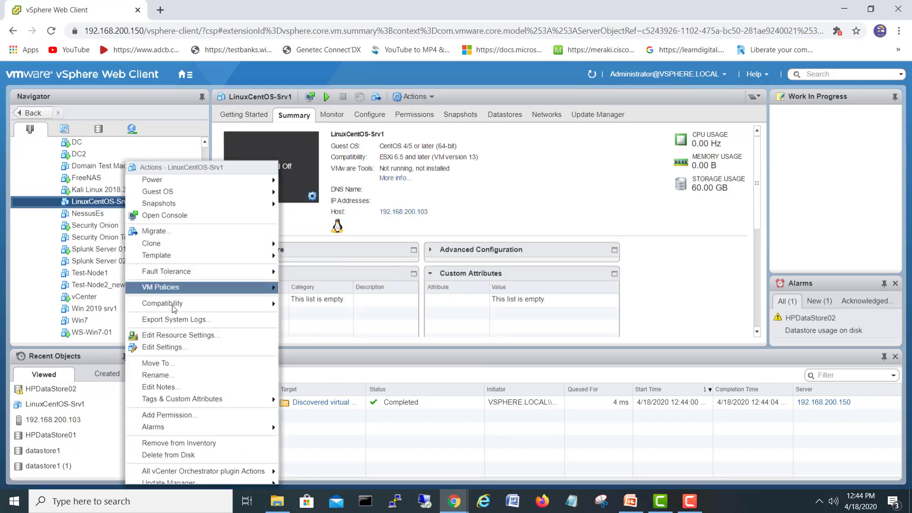
left_click(162, 348)
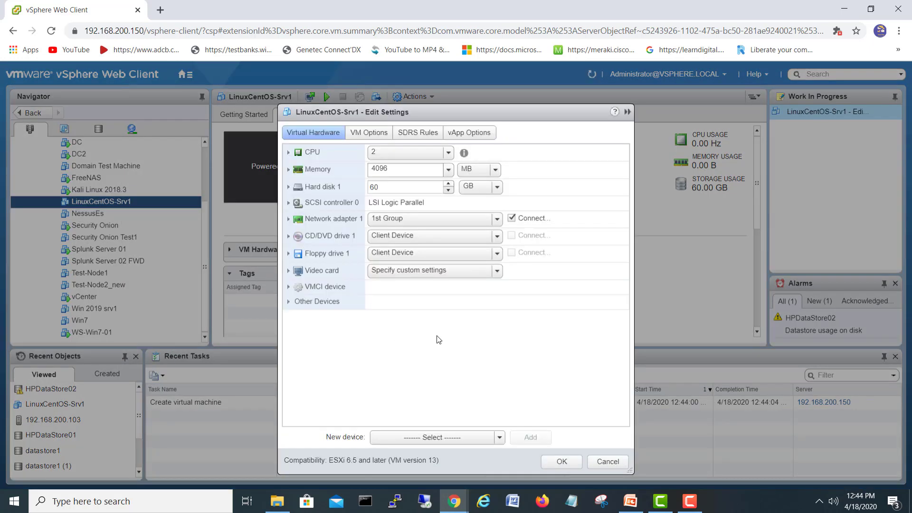
Step: Mount datastore ISO CentOS-8.1.1911-x86_64-dvd1.iso on CD/DVD drive 1, connected at power on, and save
left_click(339, 237)
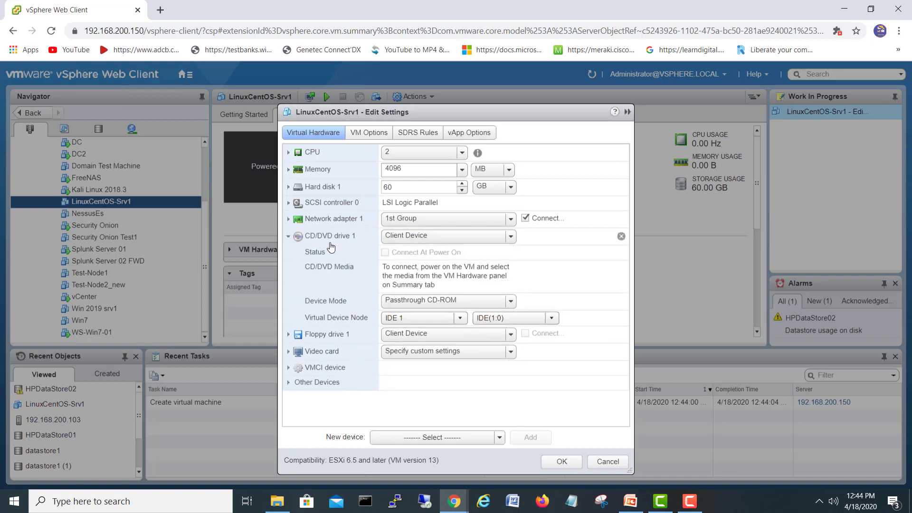
left_click(444, 238)
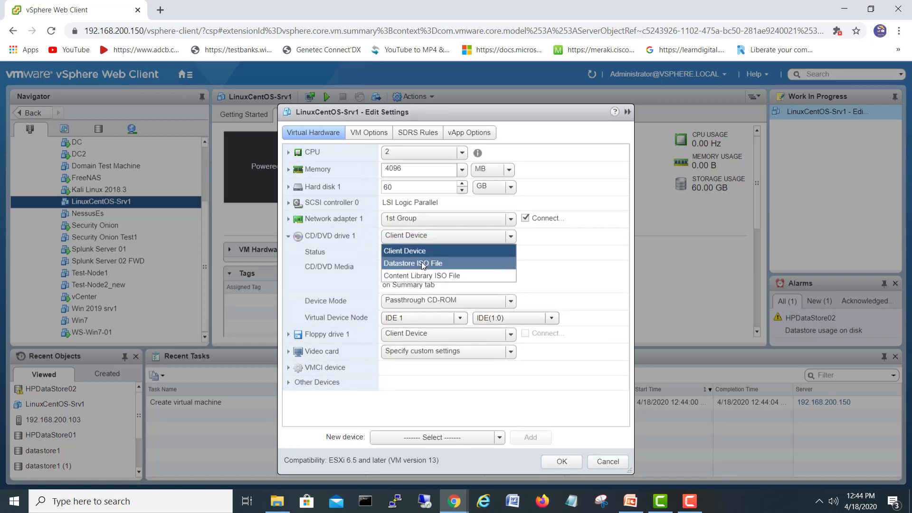
left_click(404, 264)
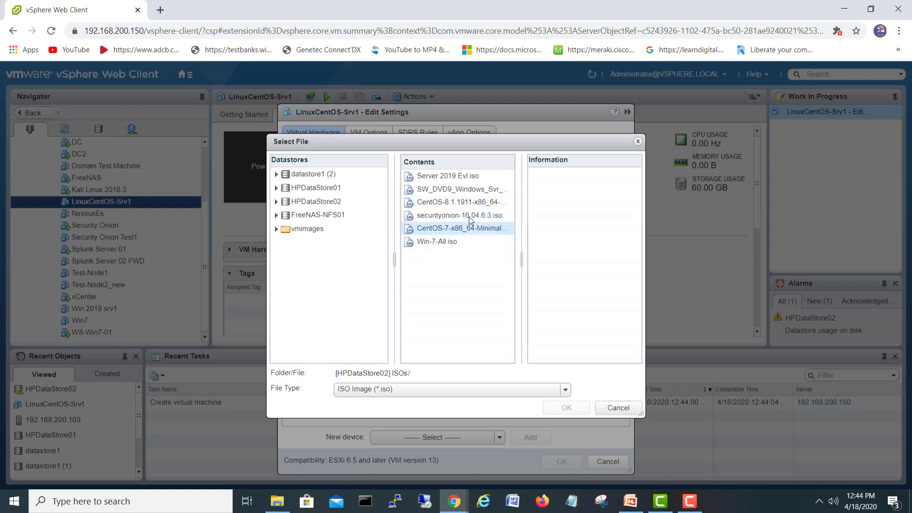
left_click(461, 205)
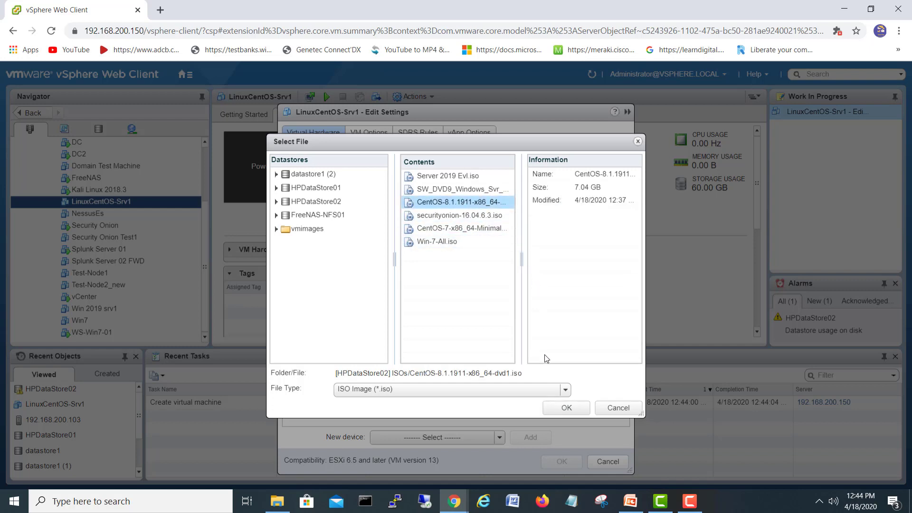
left_click(559, 406)
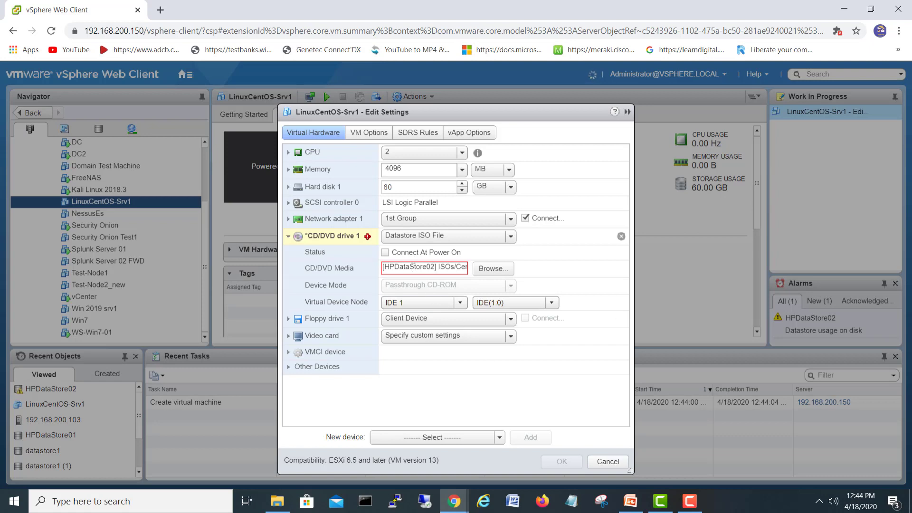
left_click(386, 253)
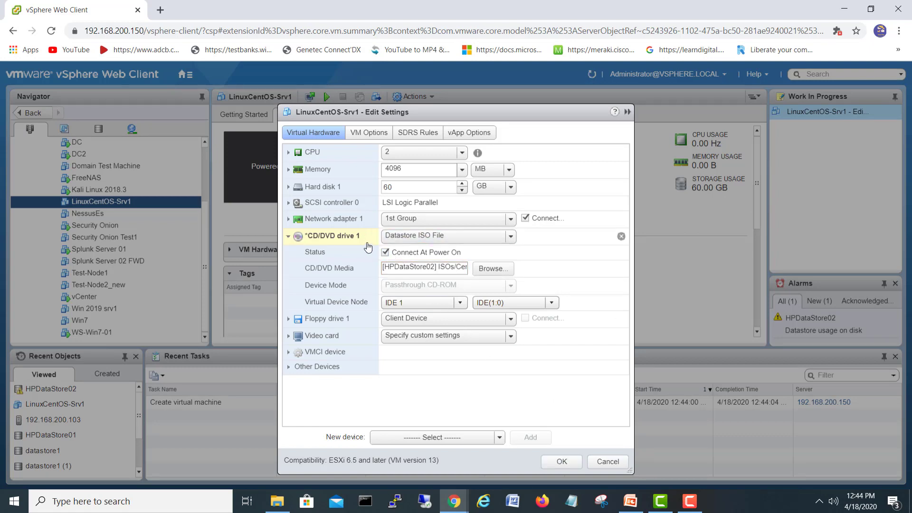
left_click(562, 461)
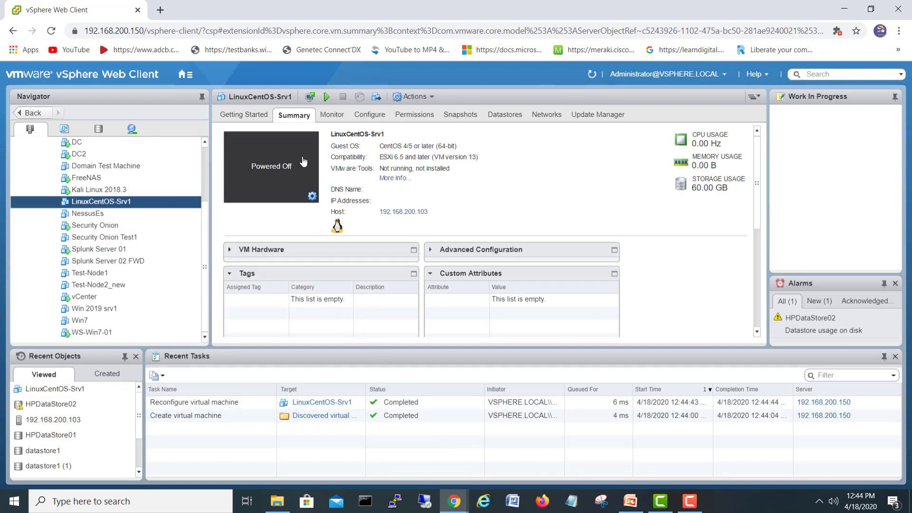
Step: Power on LinuxCentOS-Srv1, launch its web console, and highlight Install CentOS Linux 8
left_click(326, 98)
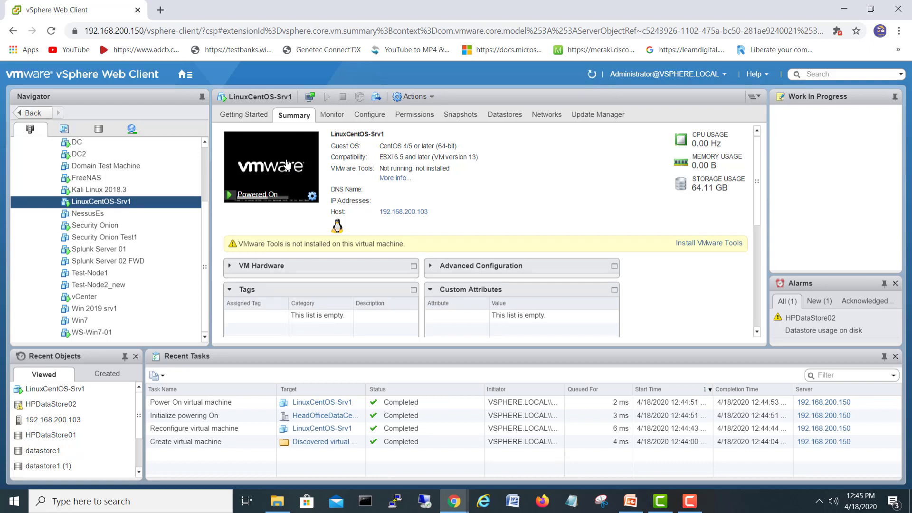
left_click(287, 164)
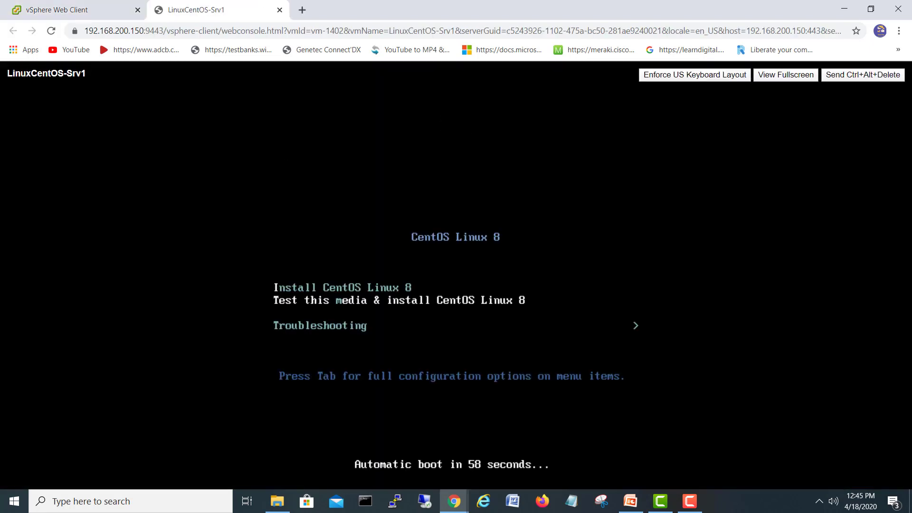
key("Up")
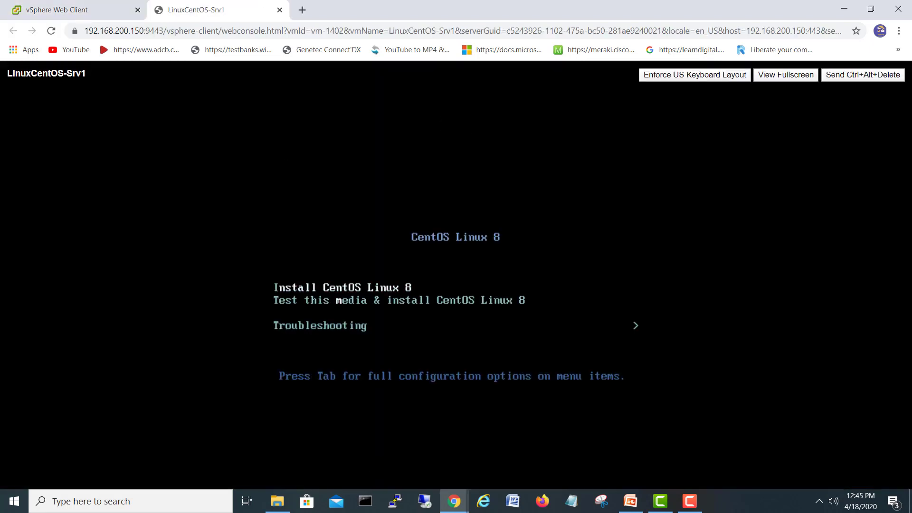
key("Down")
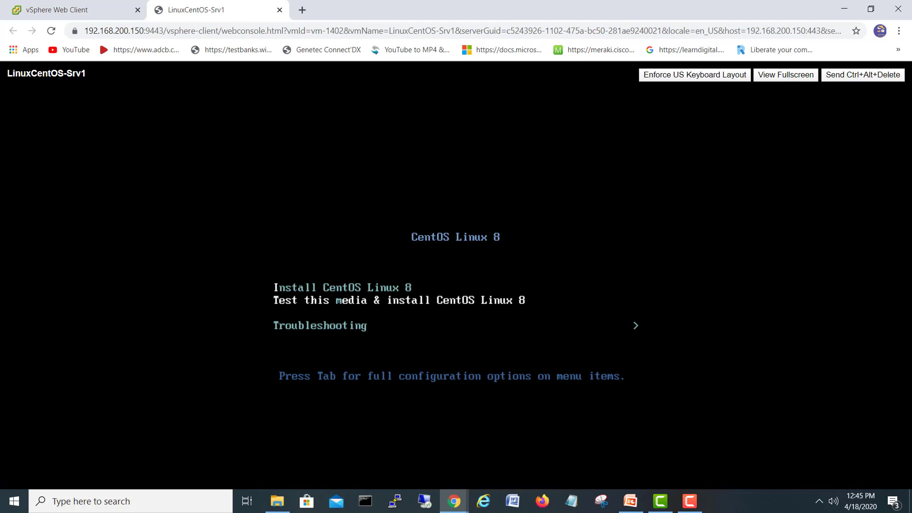
key("Up")
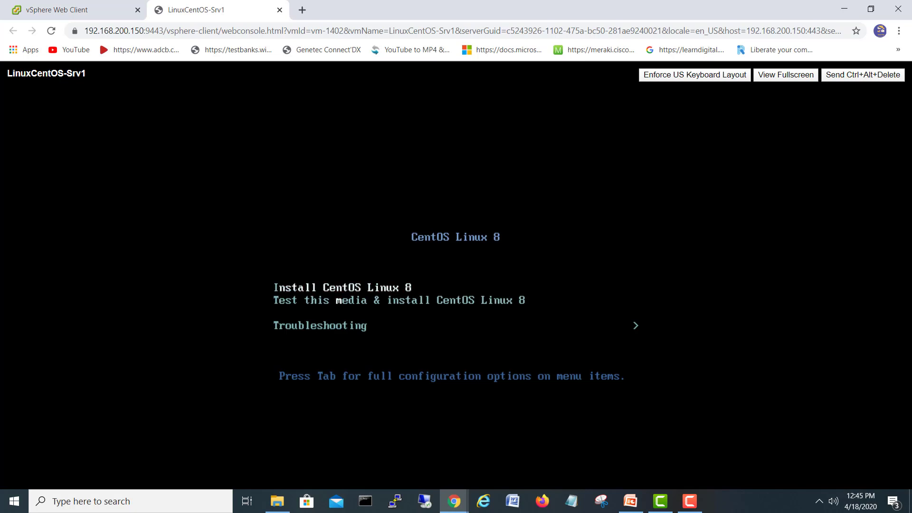
Step: Boot the Install CentOS Linux 8 entry and let the installer load
key("Return")
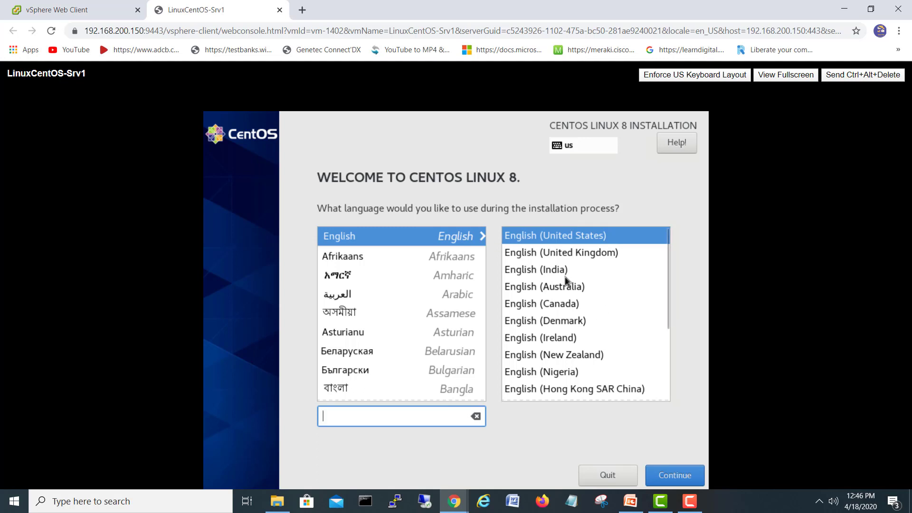
Step: Continue the CentOS installer with English (United States) as the install language
left_click(675, 475)
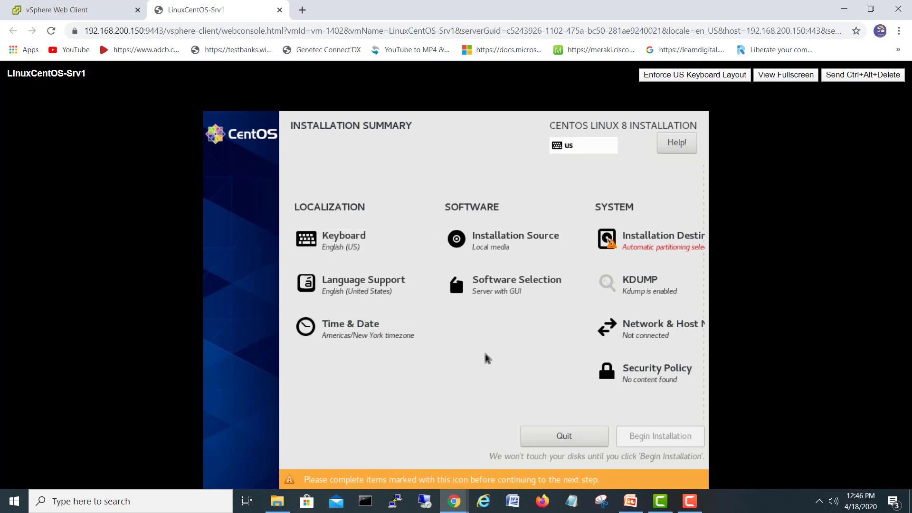
Step: Accept the 60 GiB disk with automatic partitioning and confirm the local-media installation source
left_click(644, 242)
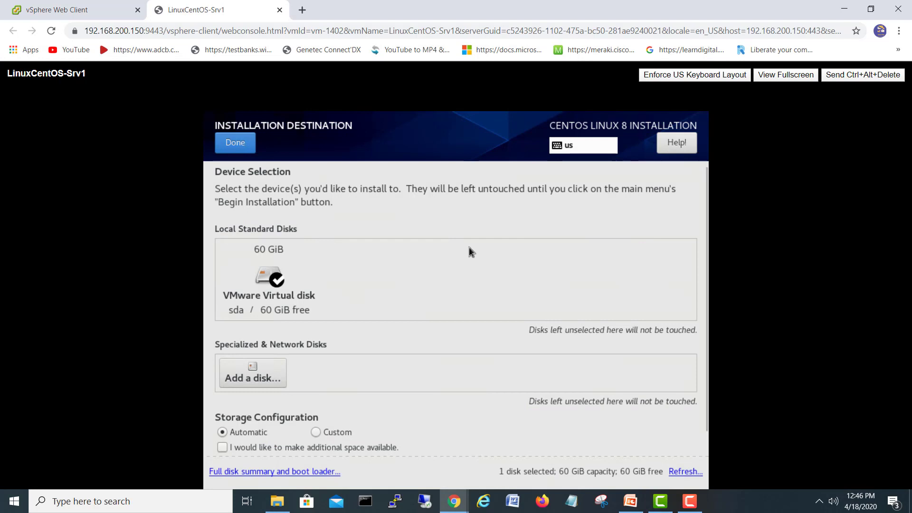
scroll(468, 250, "down", 1)
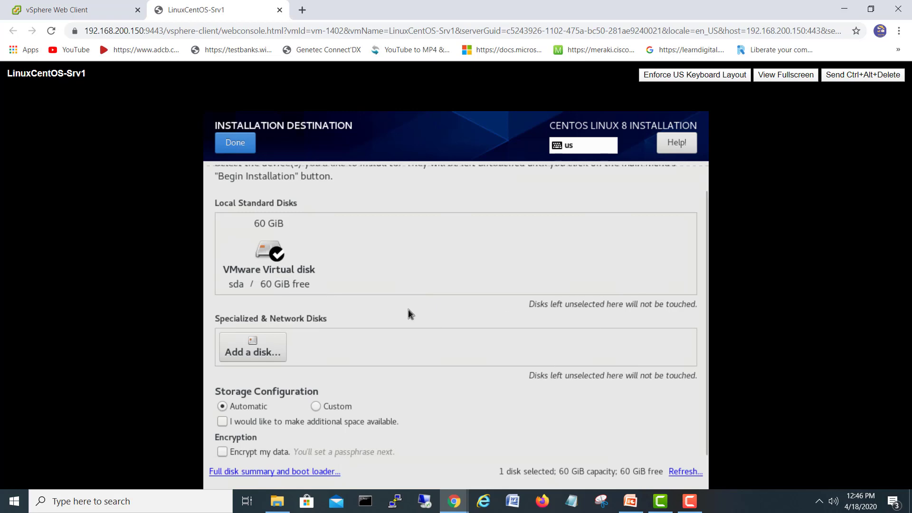
left_click(234, 149)
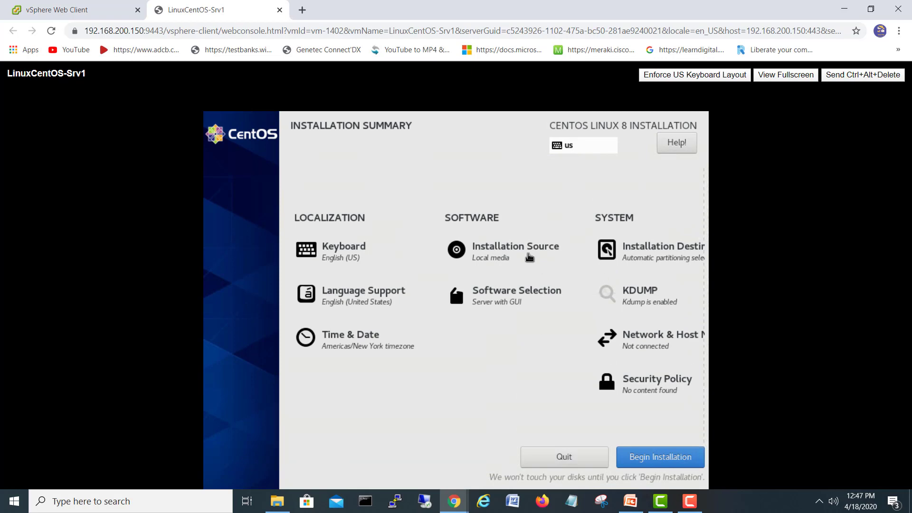
left_click(511, 247)
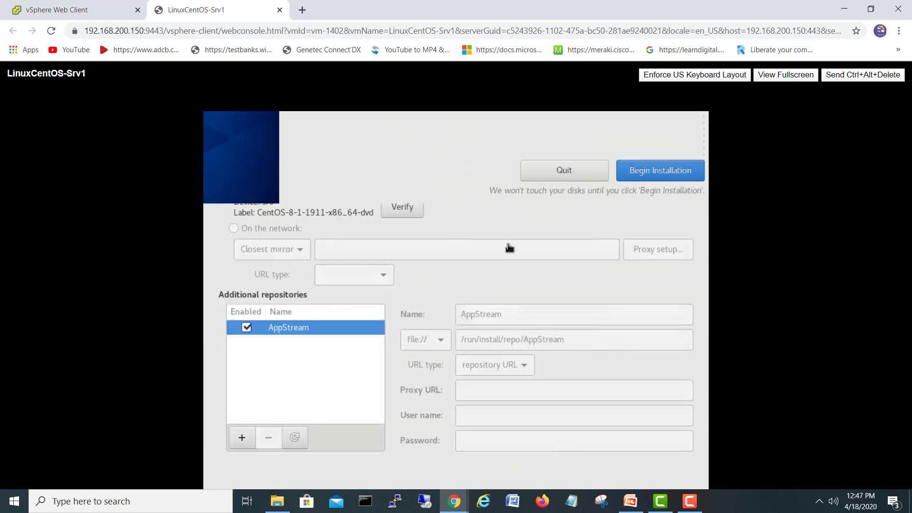
left_click(245, 143)
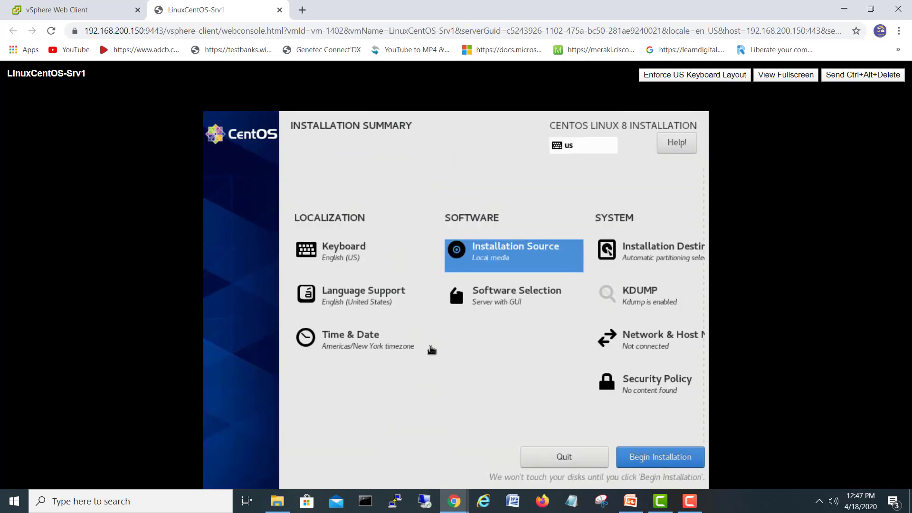
Step: Pick Dubai on the time zone map so Time & Date uses Asia/Dubai
left_click(369, 349)
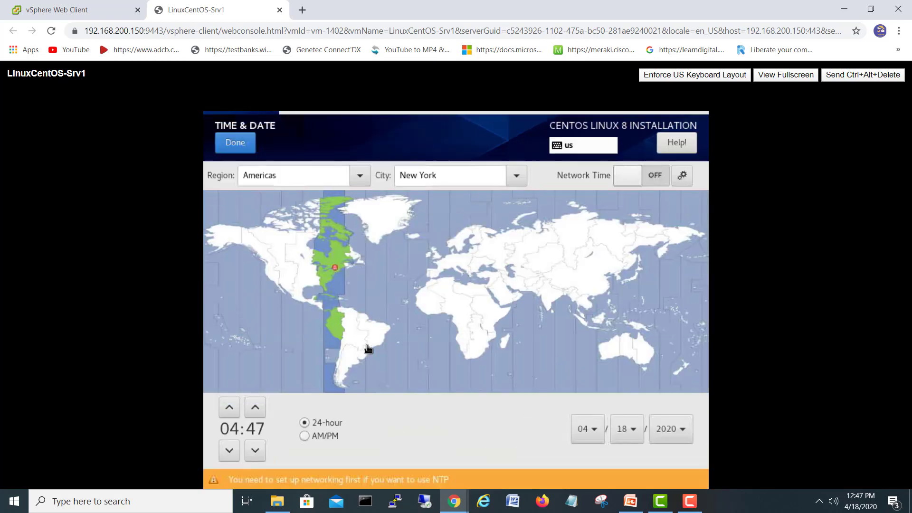
left_click(518, 297)
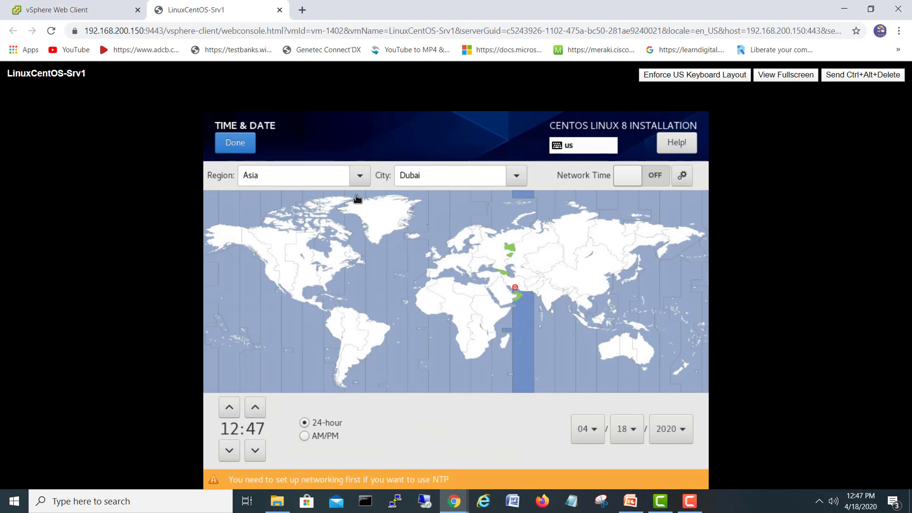
left_click(236, 142)
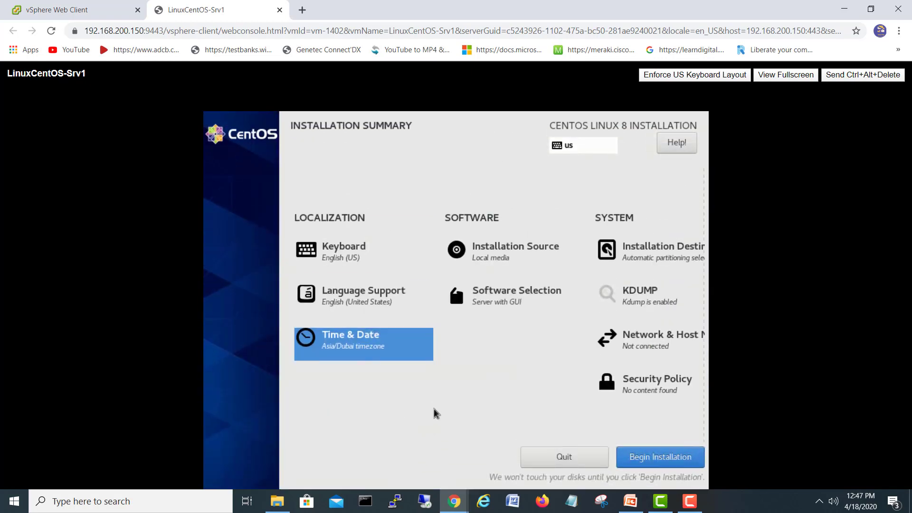
left_click(373, 341)
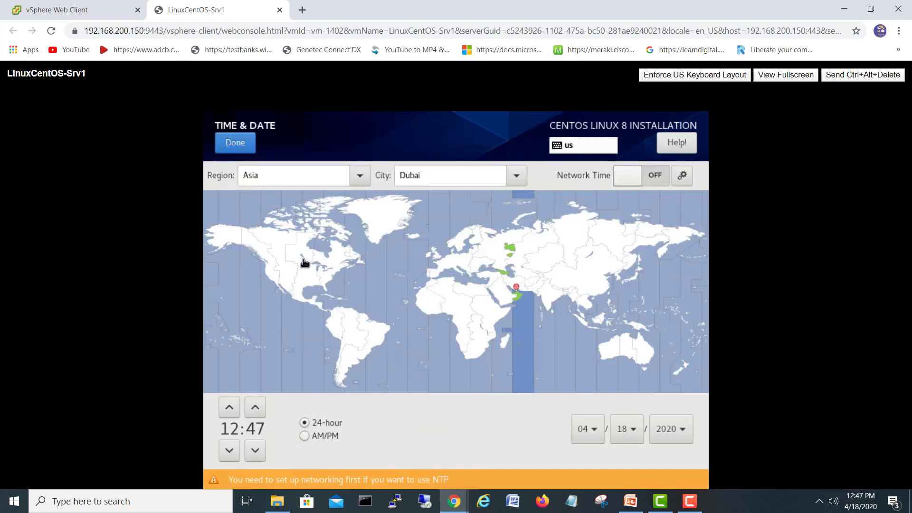
left_click(236, 143)
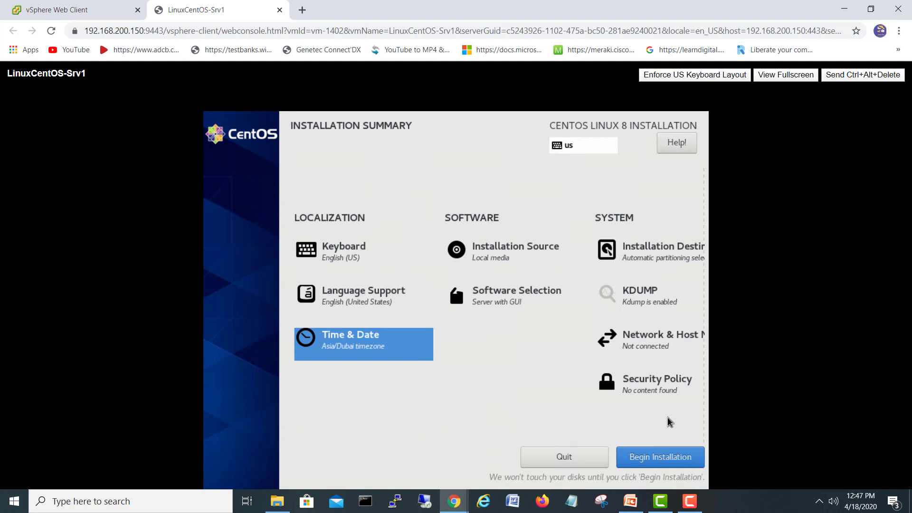
left_click(676, 383)
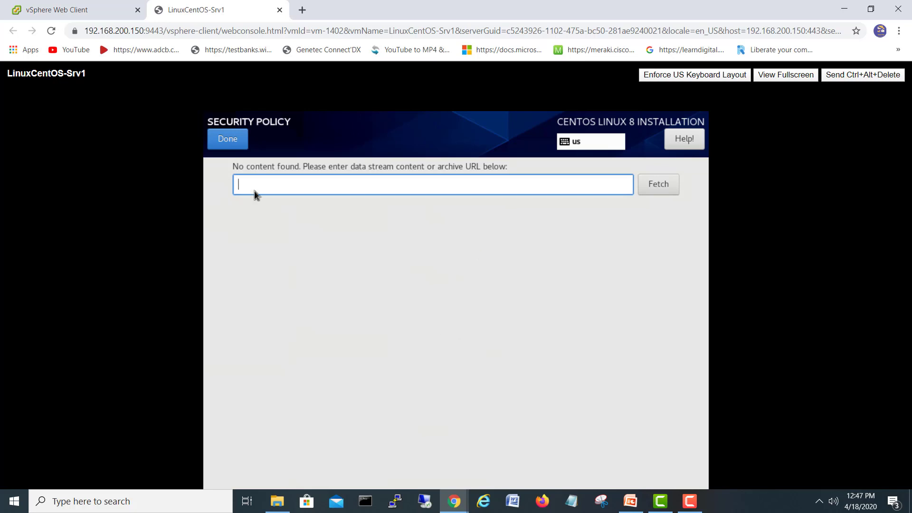
left_click(234, 139)
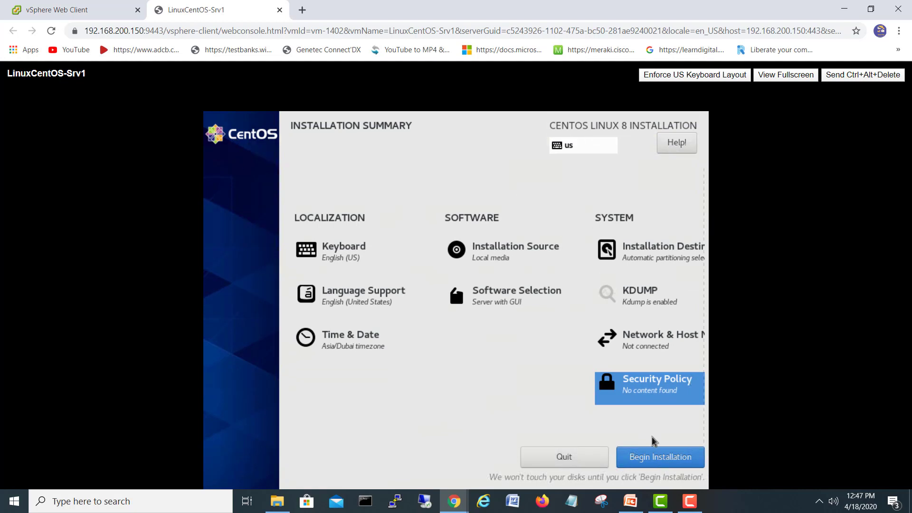
Step: Begin the installation and set the root password, keeping it despite the weak-password warning
left_click(659, 460)
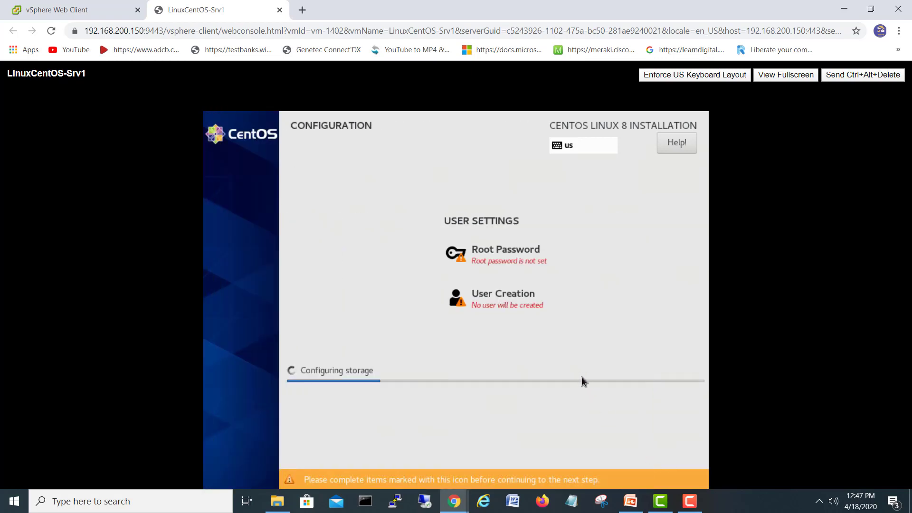
left_click(505, 260)
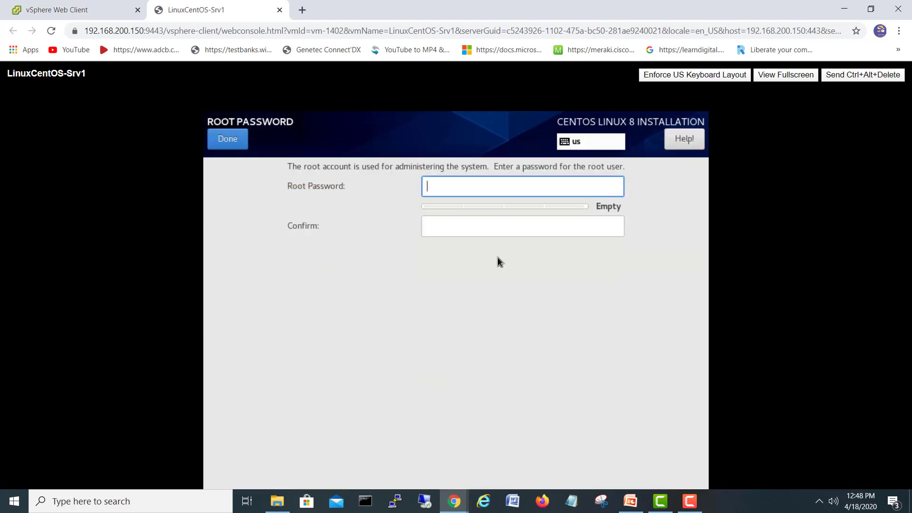
type("•••••••")
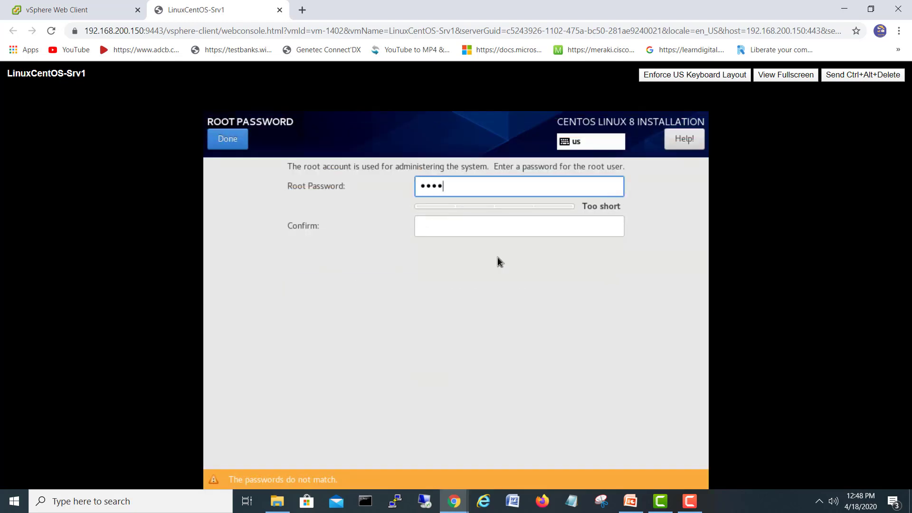
left_click(505, 232)
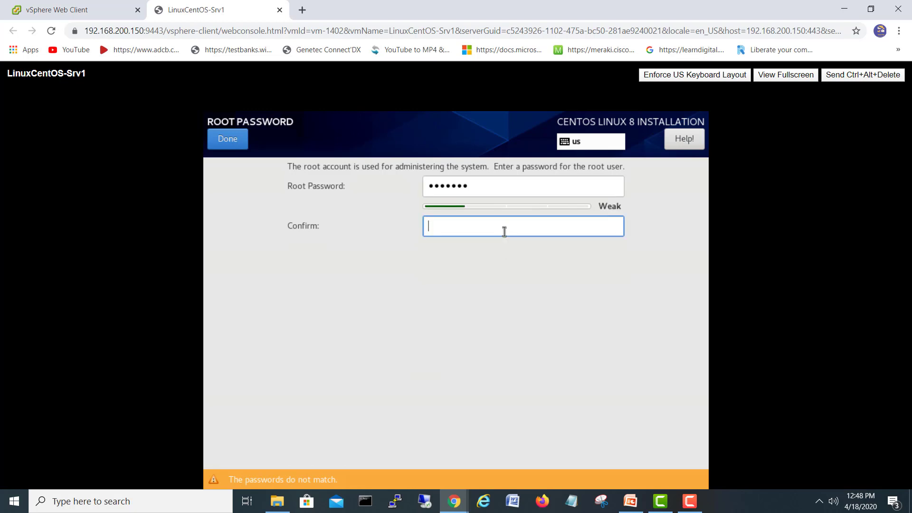
type("•••••••")
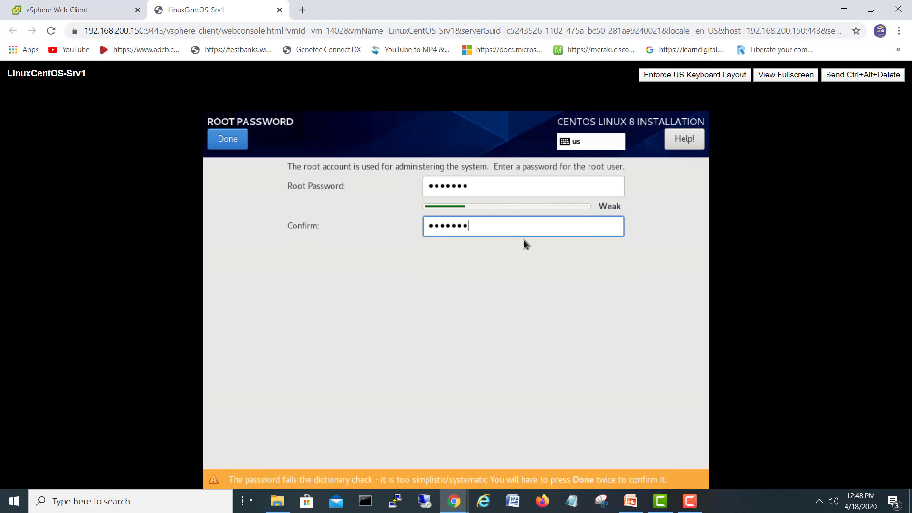
left_click(237, 143)
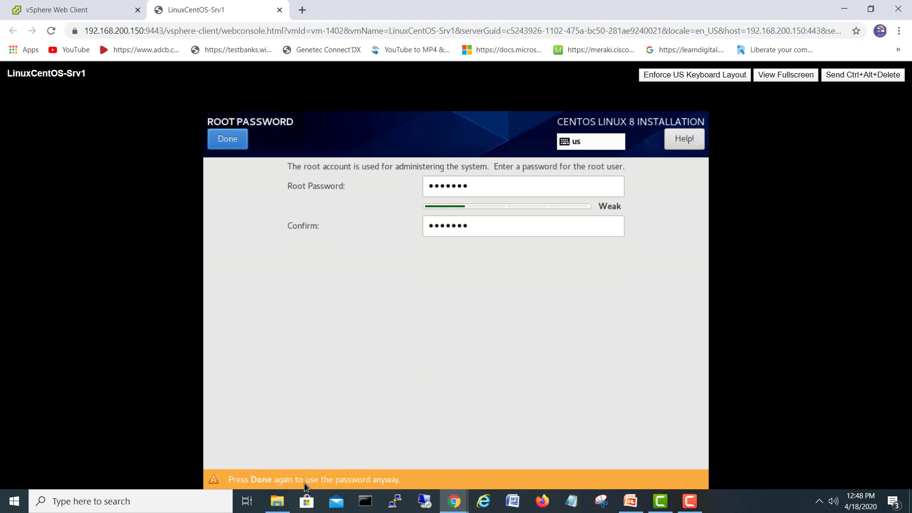
left_click(230, 140)
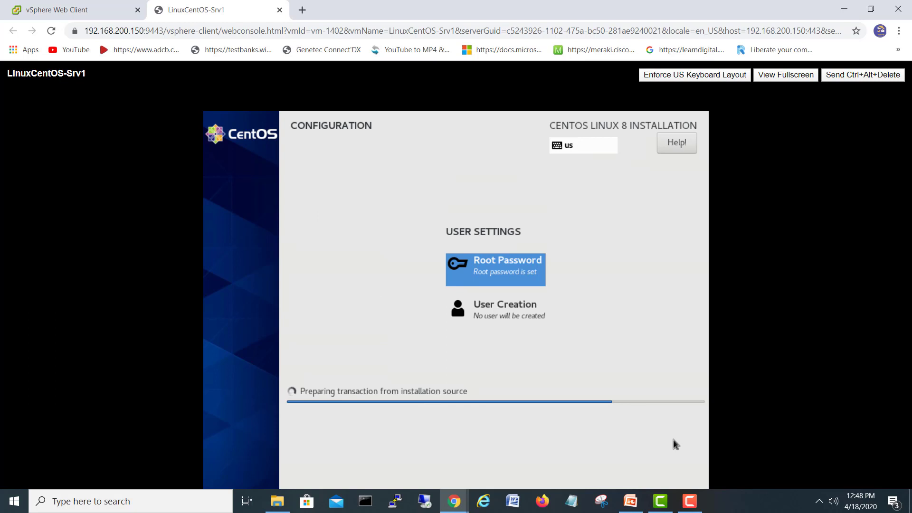
Step: Wait for CentOS 8 to finish installing, then reboot LinuxCentOS-Srv1
left_click(688, 503)
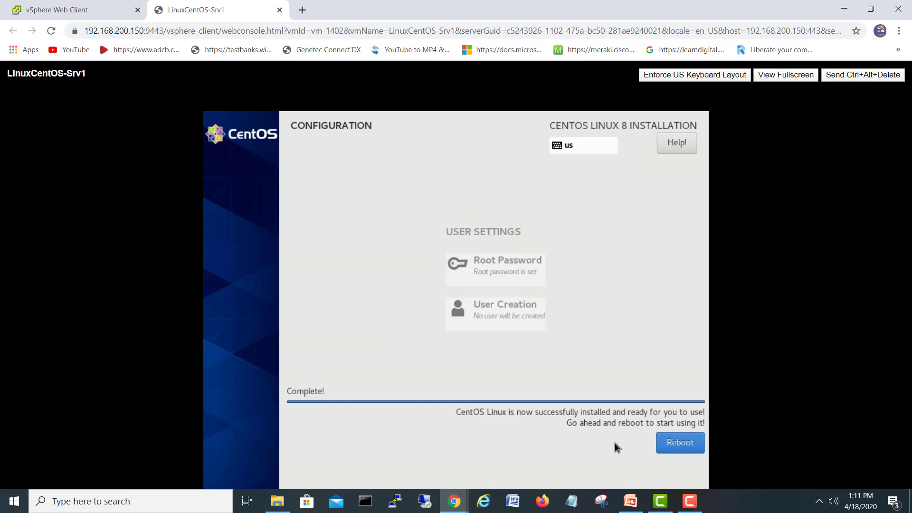
left_click(678, 446)
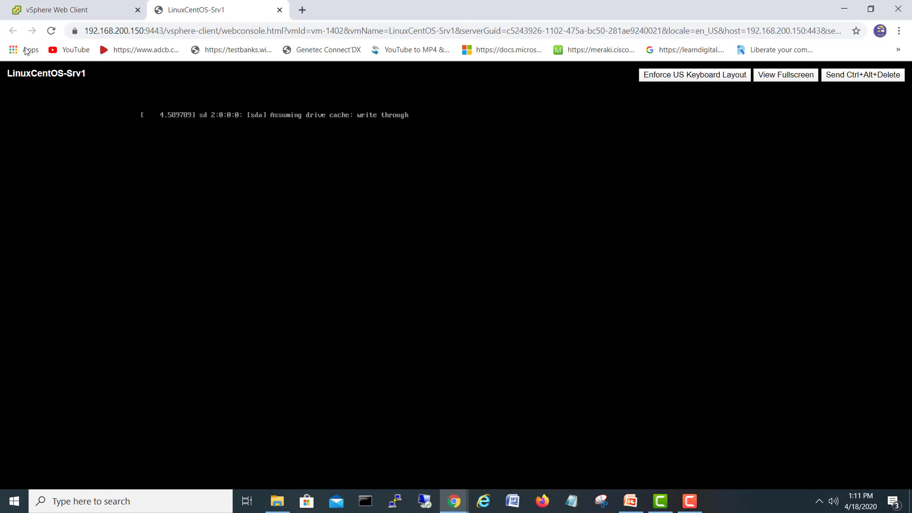
Step: Inspect LinuxCentOS-Srv1's Edit Settings hardware, cancel unchanged, and return to its console
left_click(61, 11)
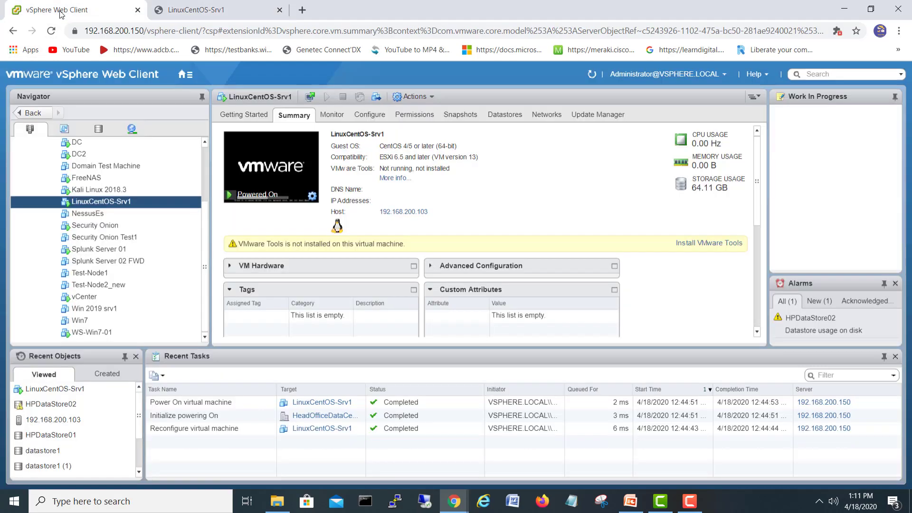
right_click(114, 201)
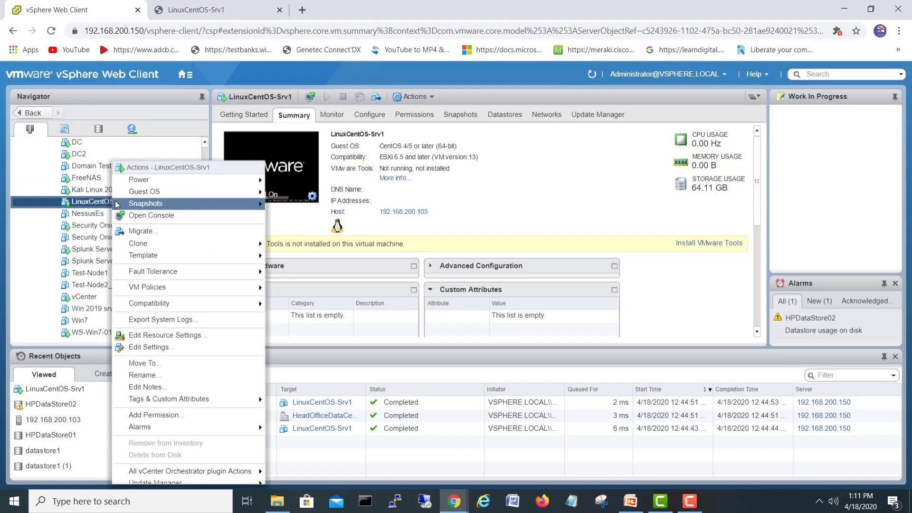
left_click(153, 349)
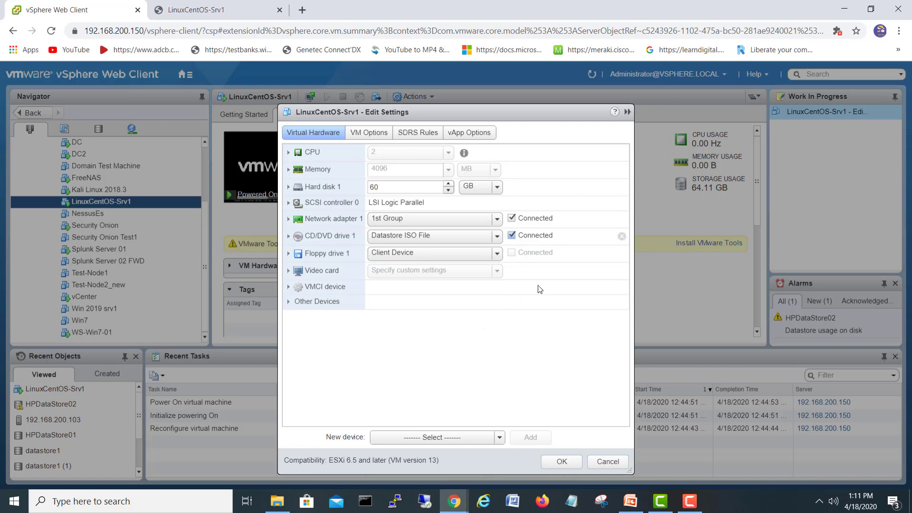
left_click(608, 461)
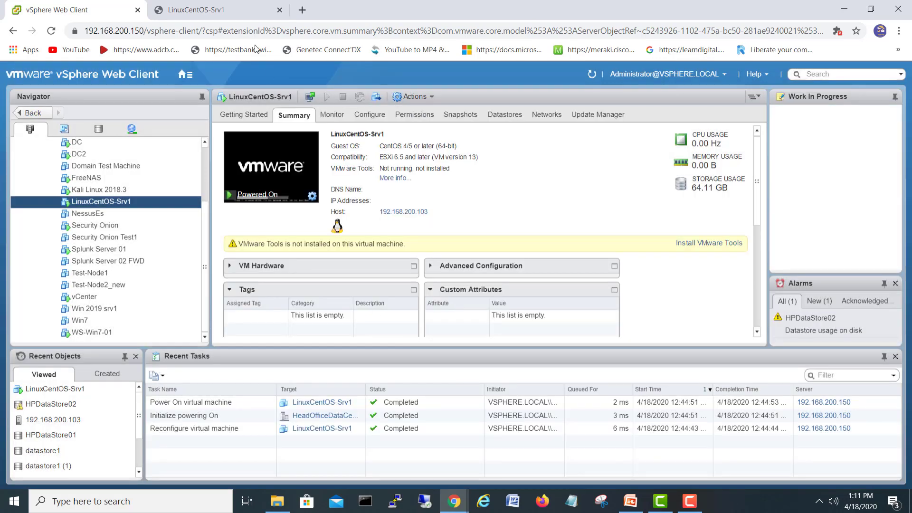
left_click(232, 14)
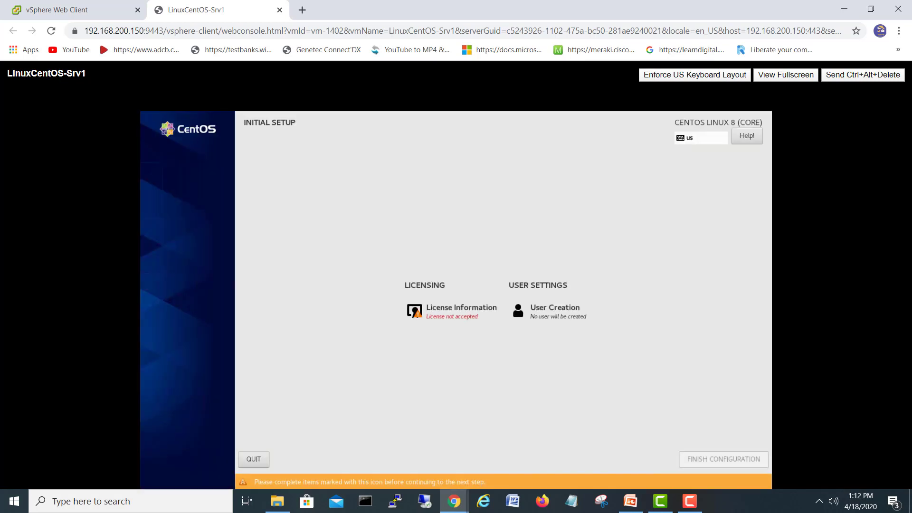
Step: Accept the CentOS 8 license agreement and finish the initial configuration
left_click(453, 317)
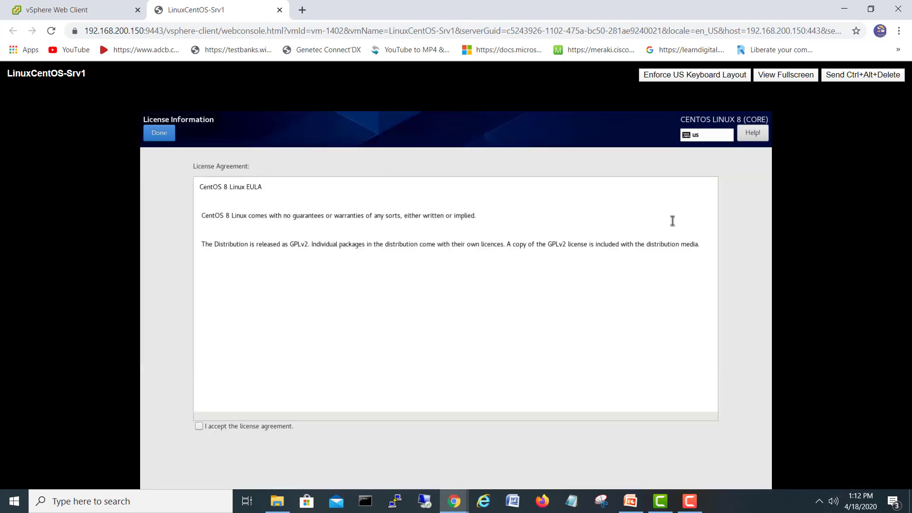
left_click(199, 426)
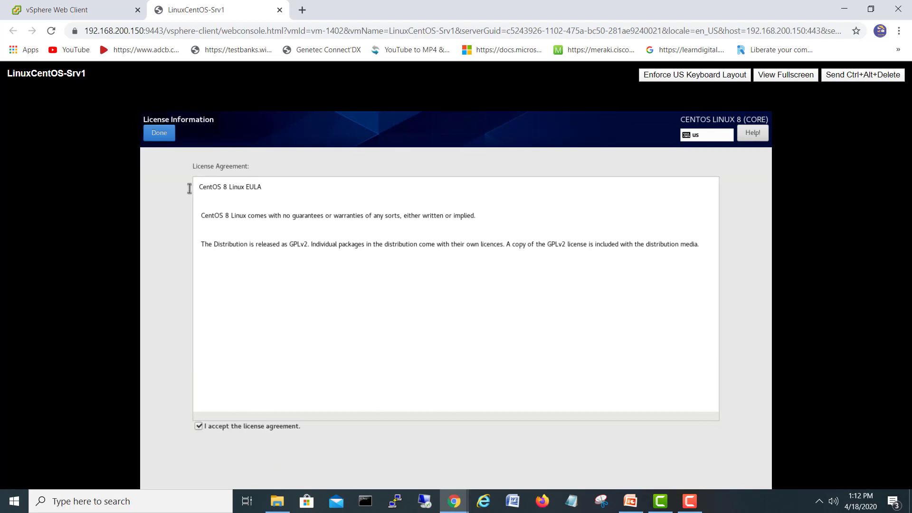
left_click(161, 134)
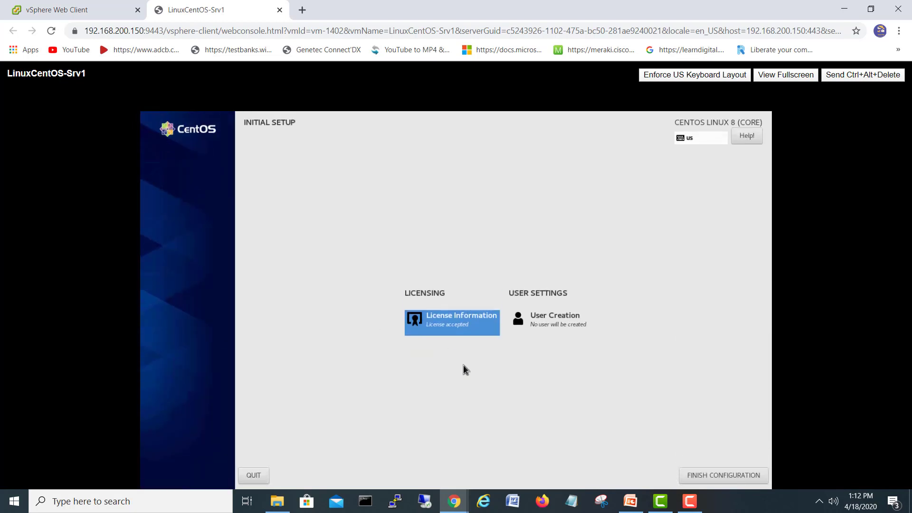
left_click(727, 475)
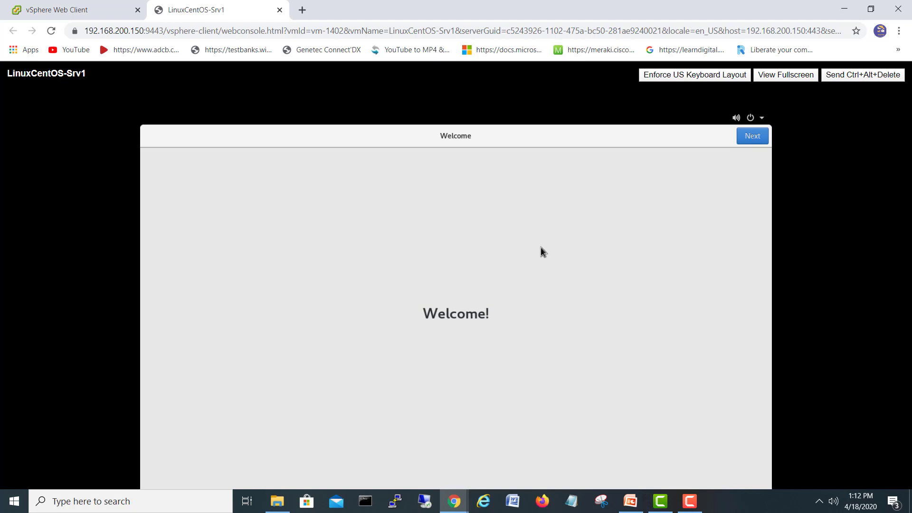
Step: Move past the Welcome and Privacy pages and skip Online Accounts
left_click(745, 139)
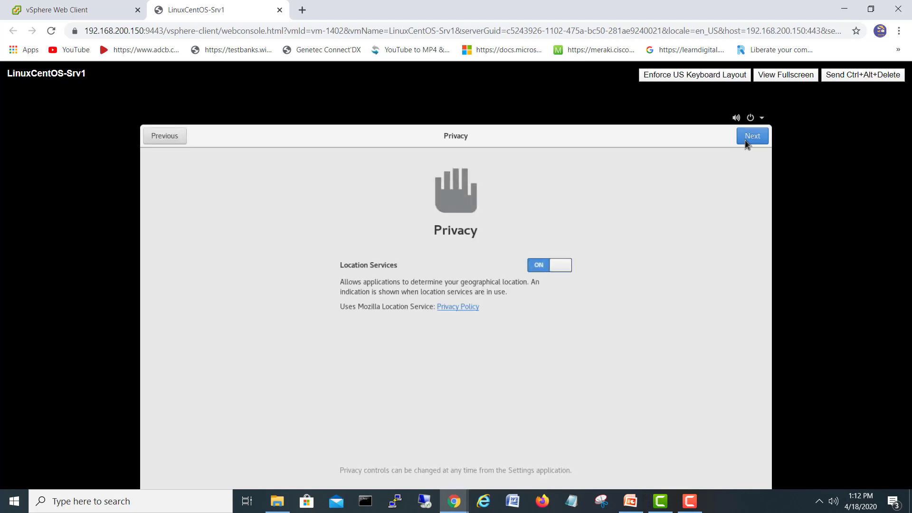
left_click(745, 140)
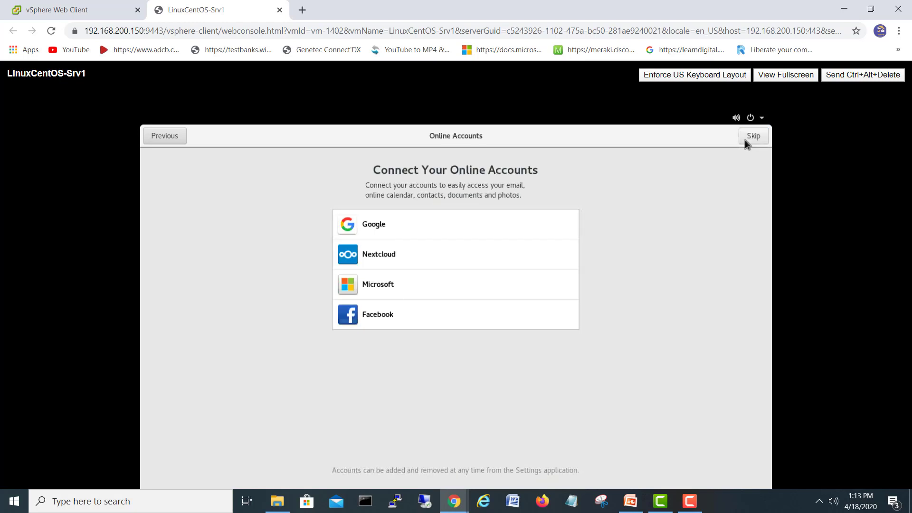
left_click(745, 139)
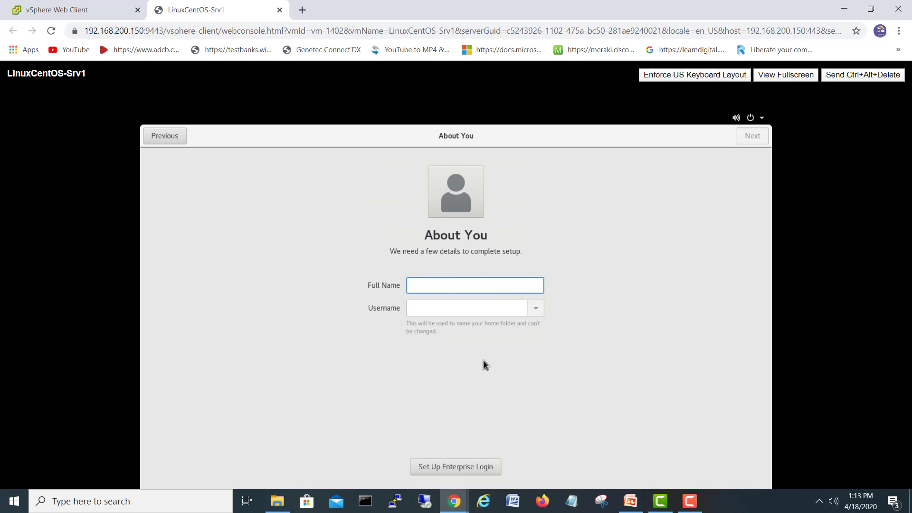
Step: Enter the user's full name and username, then set and confirm the account password
type("shehzhad")
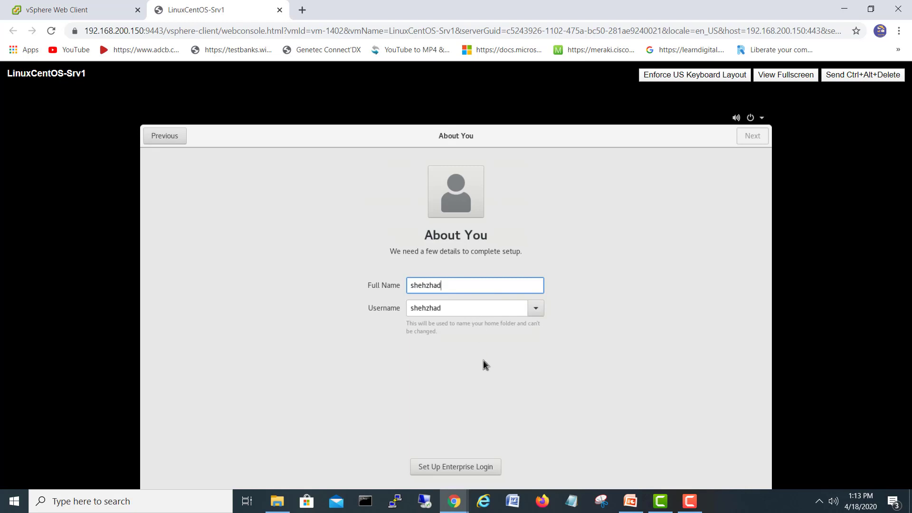
key("BackSpace")
key("BackSpace")
key("BackSpace")
key("BackSpace")
key("BackSpace")
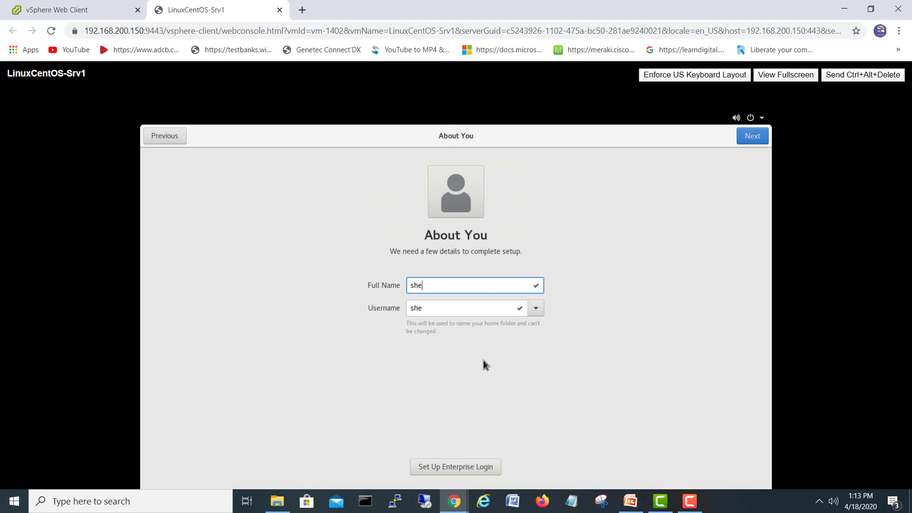
type("hzad")
left_click(760, 138)
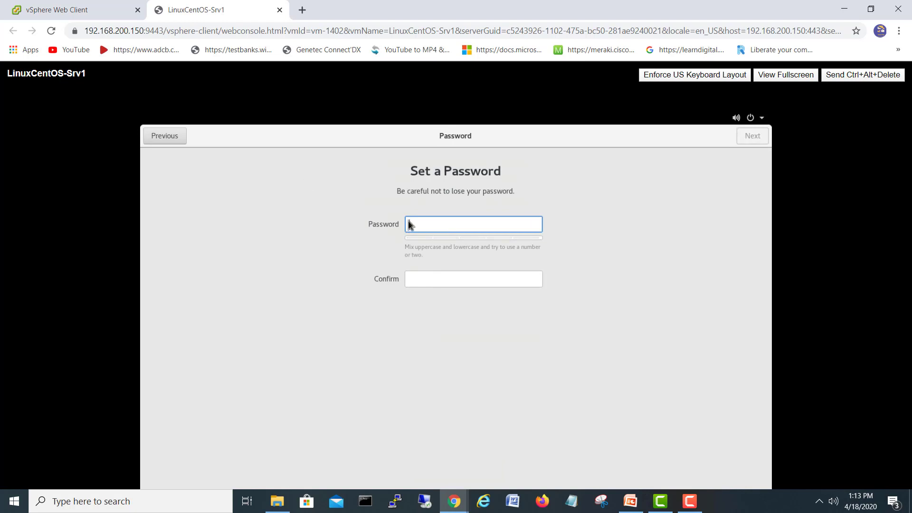
type("•••••••")
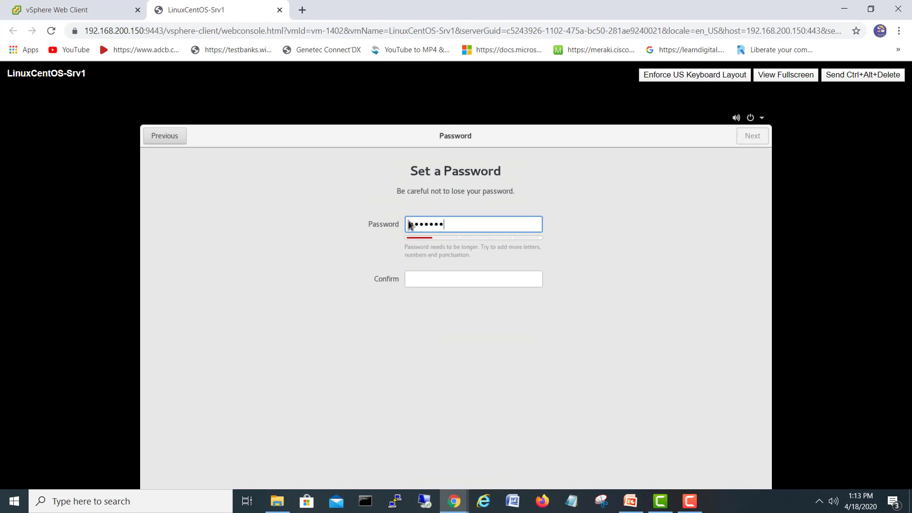
key("Tab")
type("•••••••")
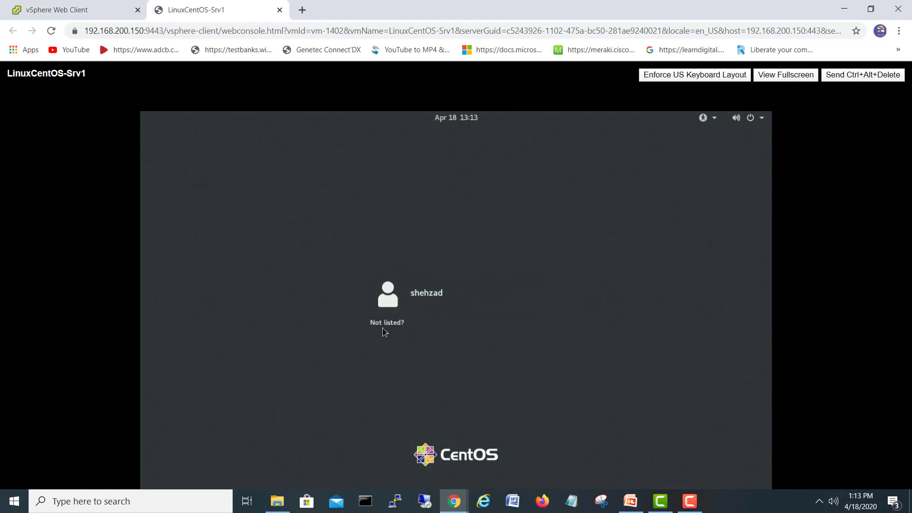
Step: Sign in as root through 'Not listed?' using the root password
left_click(379, 328)
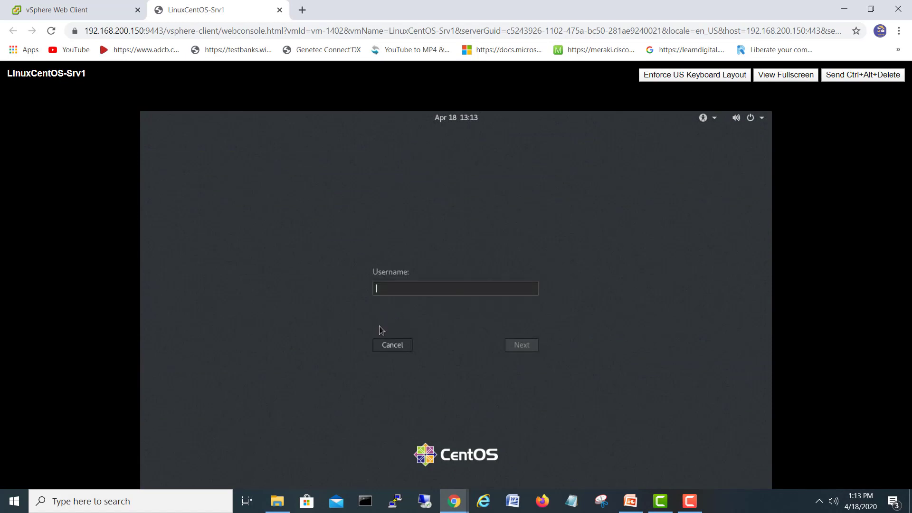
type("root")
left_click(526, 346)
type("•••••••")
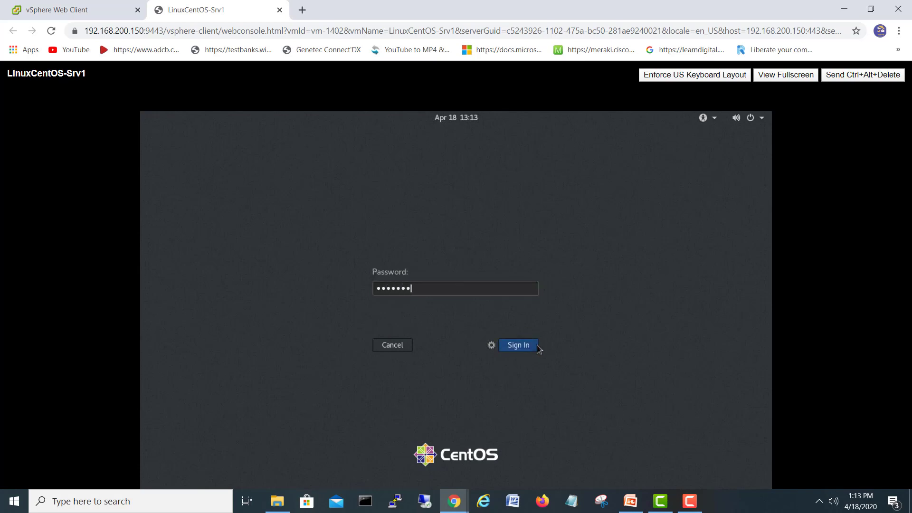
left_click(517, 345)
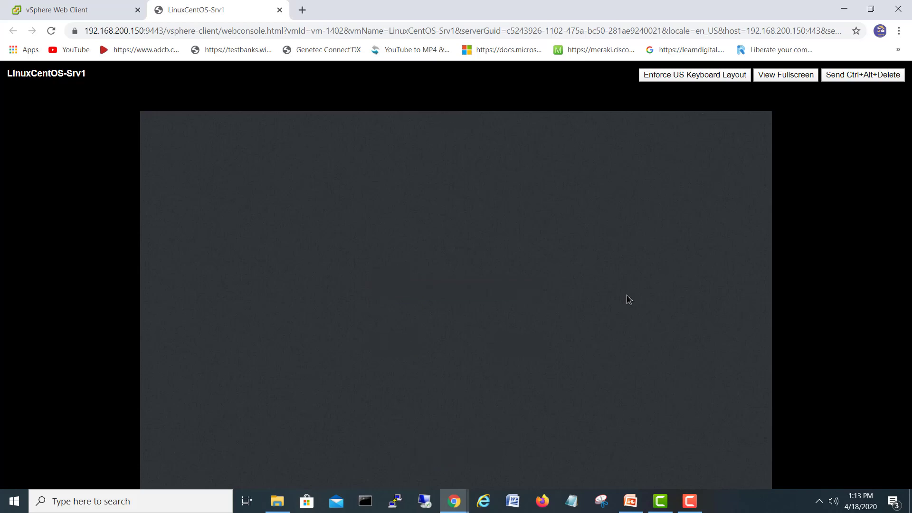
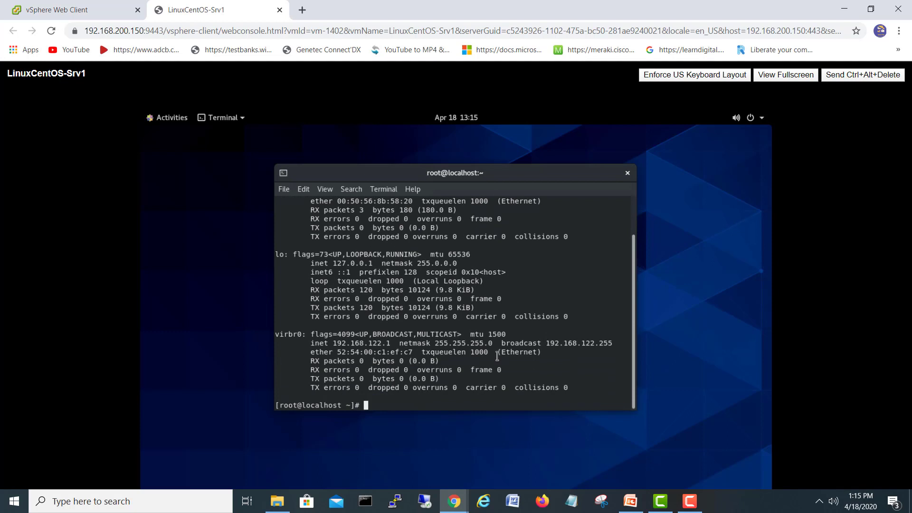
Step: Launch nmtui after a failed attempt with the misspelled command nmtlc
type("nmtlc")
key("Return")
type("nm")
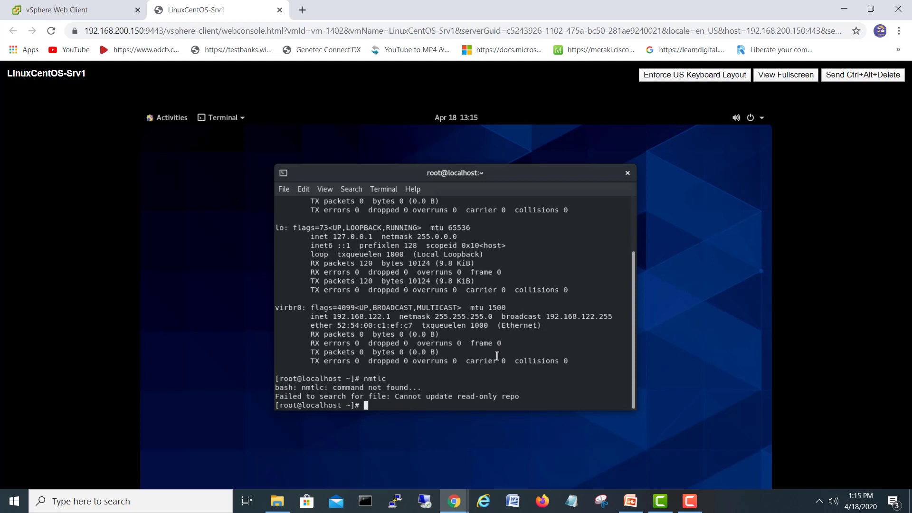
left_click(689, 501)
left_click(861, 462)
type("tui")
key("Return")
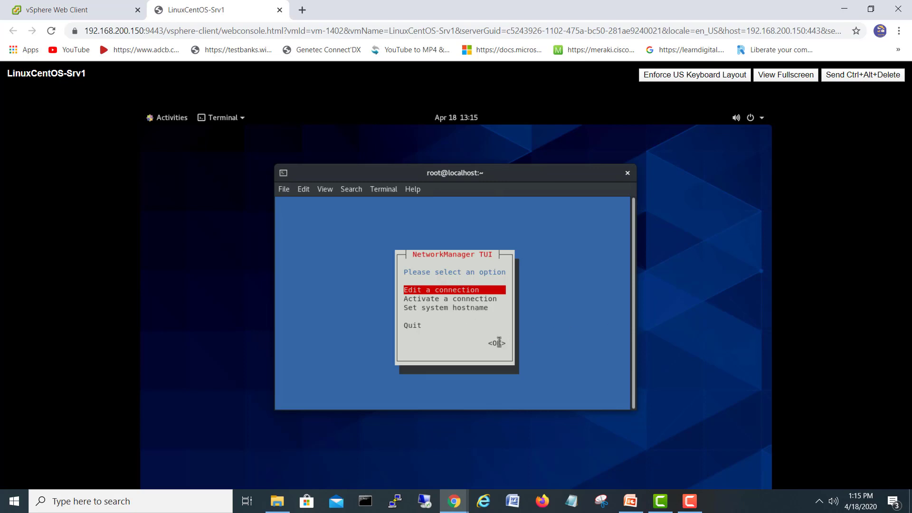
Step: Go to Edit a connection and open the ens160 profile for editing
key("Return")
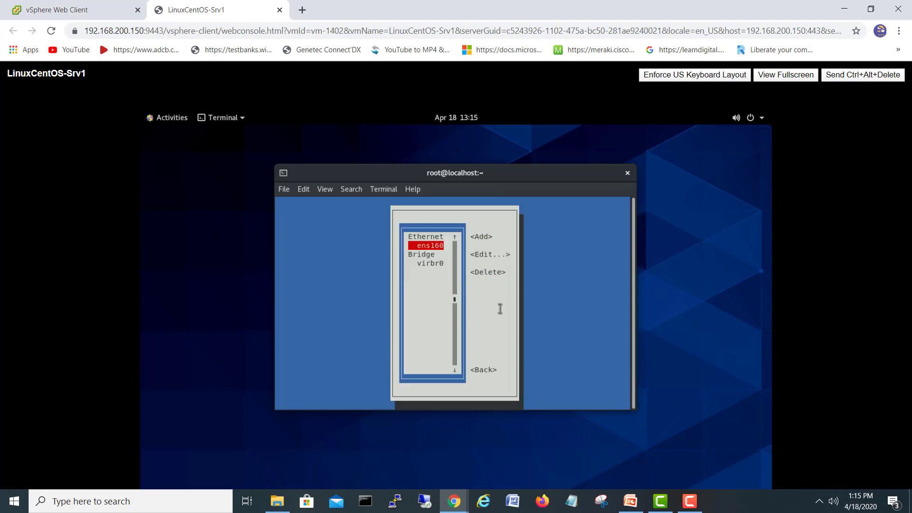
key("Tab")
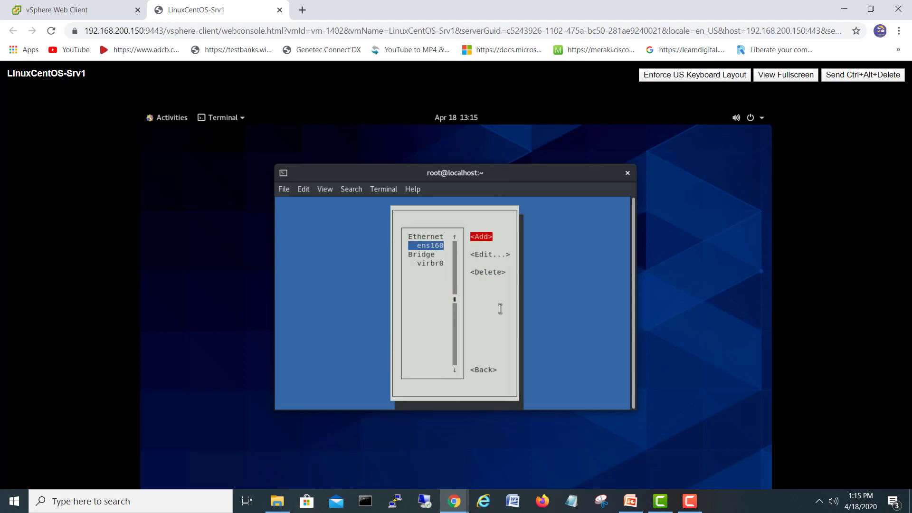
key("Down")
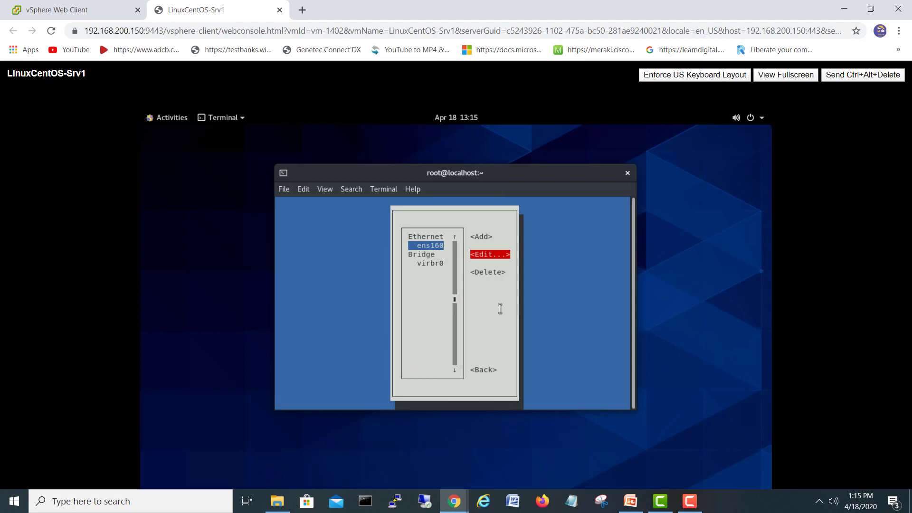
key("Return")
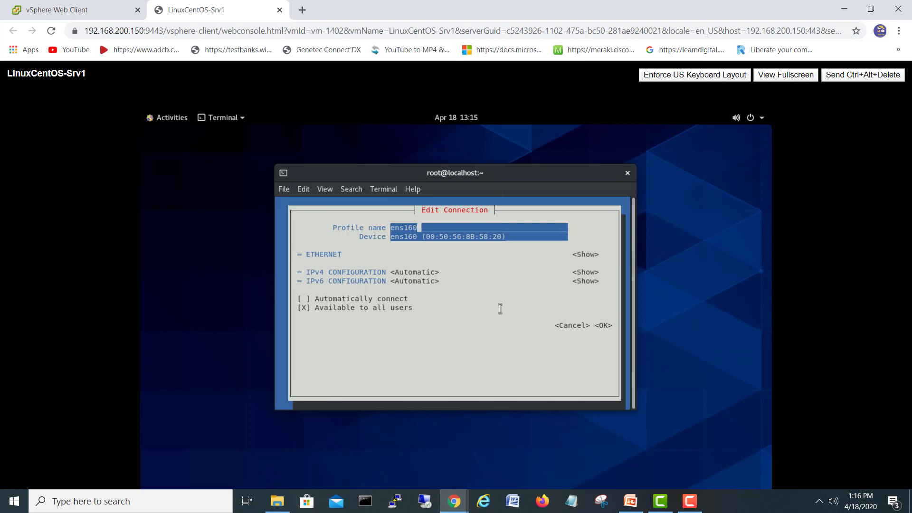
Step: Switch ens160's IPv4 configuration from Automatic to Manual
key("Tab")
key("Tab")
key("Tab")
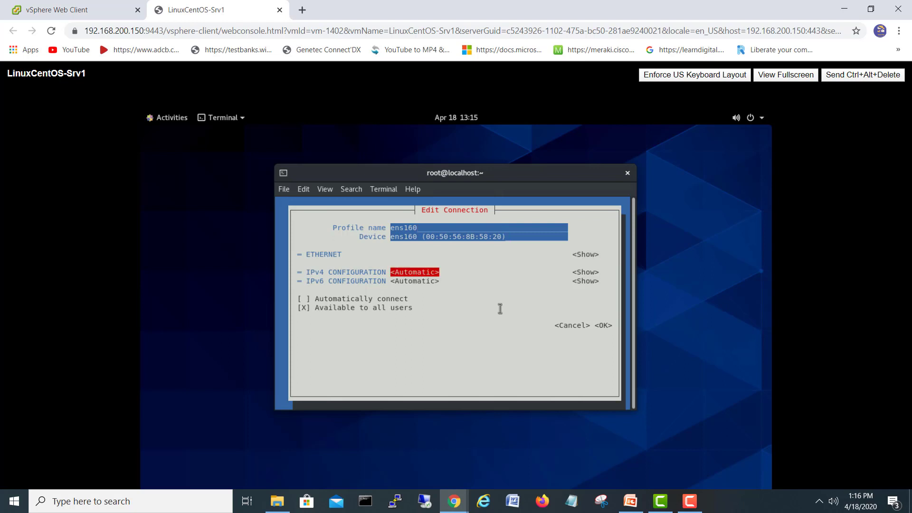
key("Return")
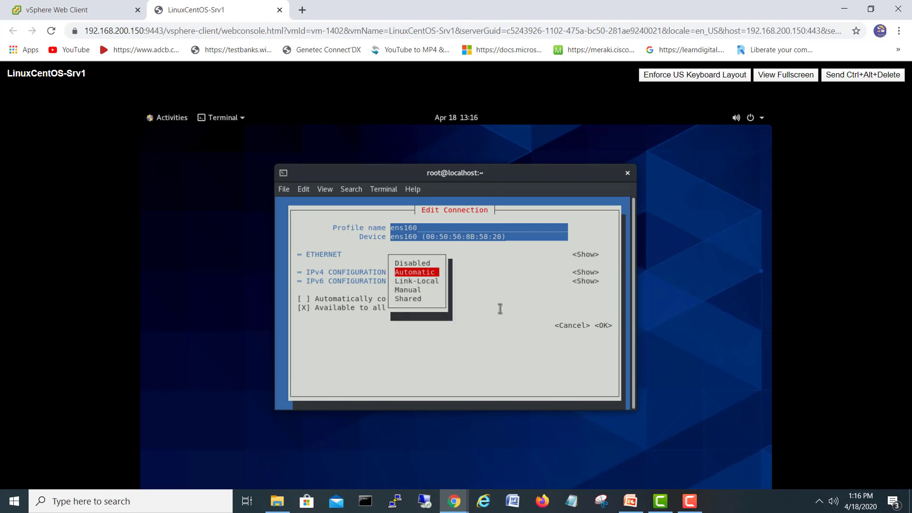
key("Down")
key("Down")
key("Return")
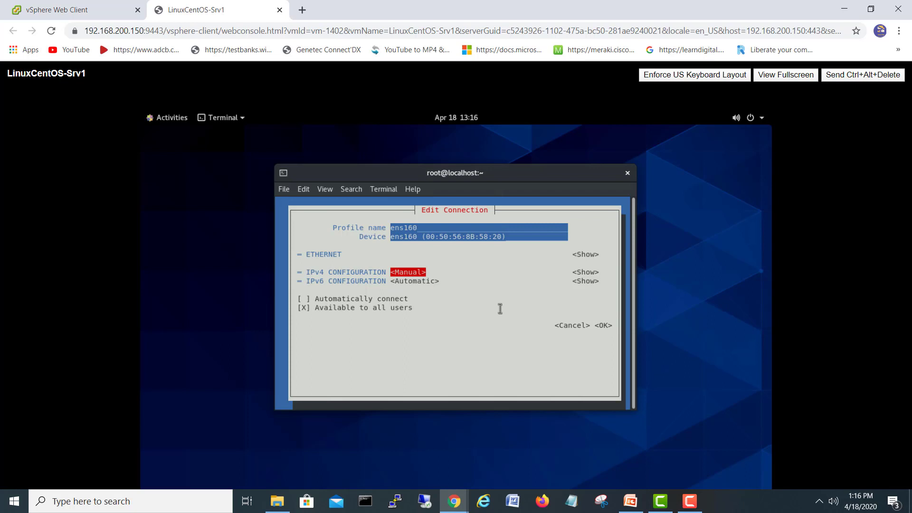
key("Return")
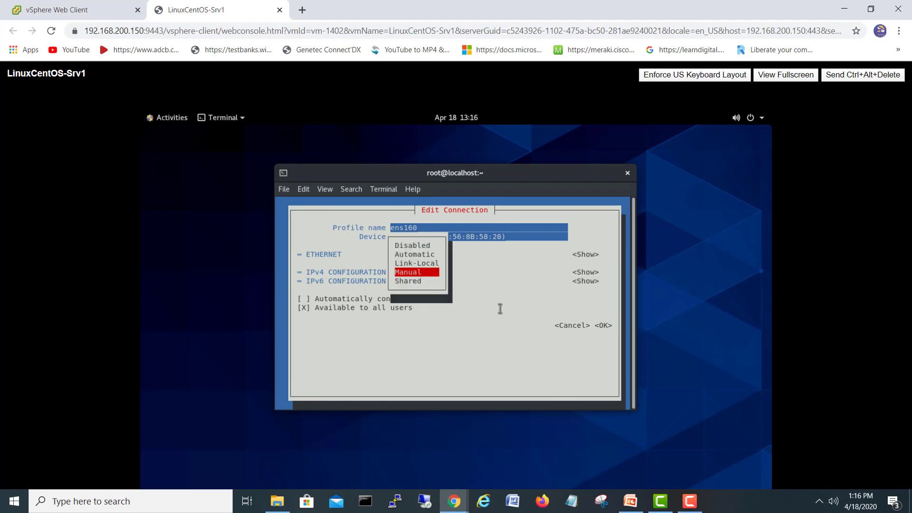
key("Return")
key("Up")
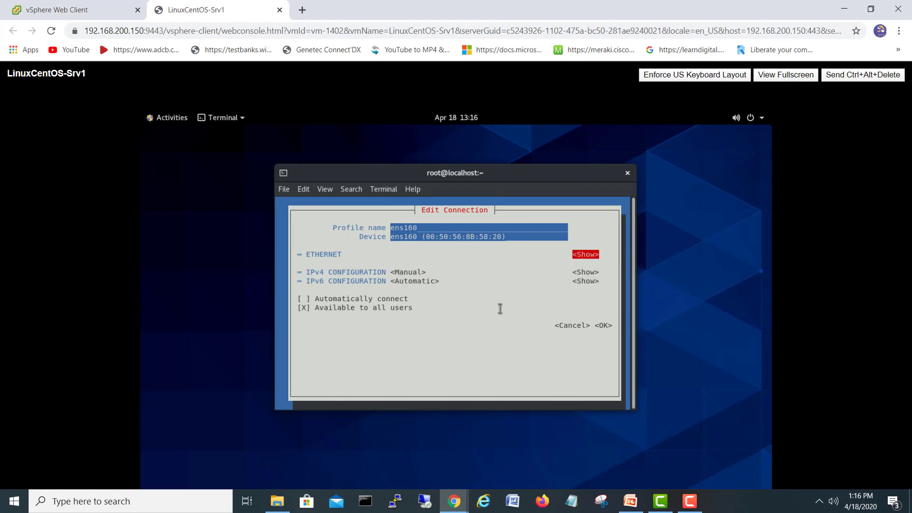
key("Down")
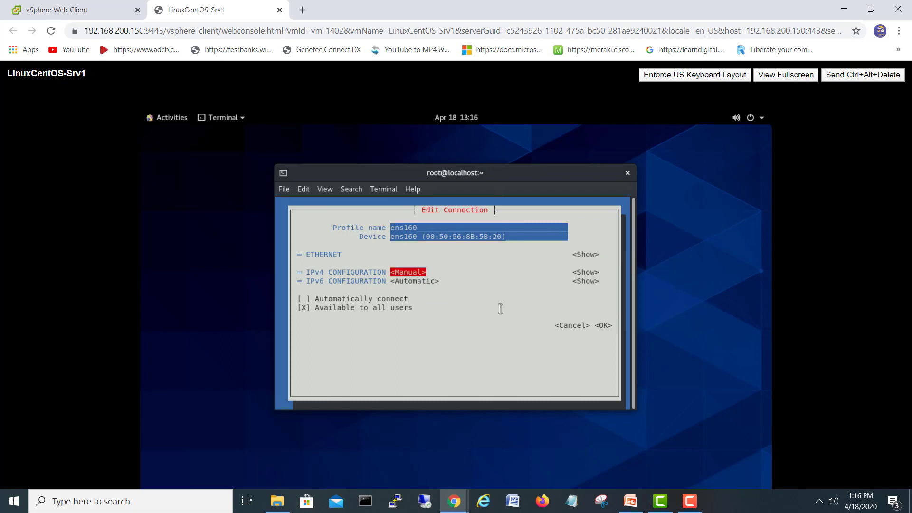
Step: Expand the IPv4 section to reveal the Addresses, Gateway and DNS fields
key("Tab")
key("Return")
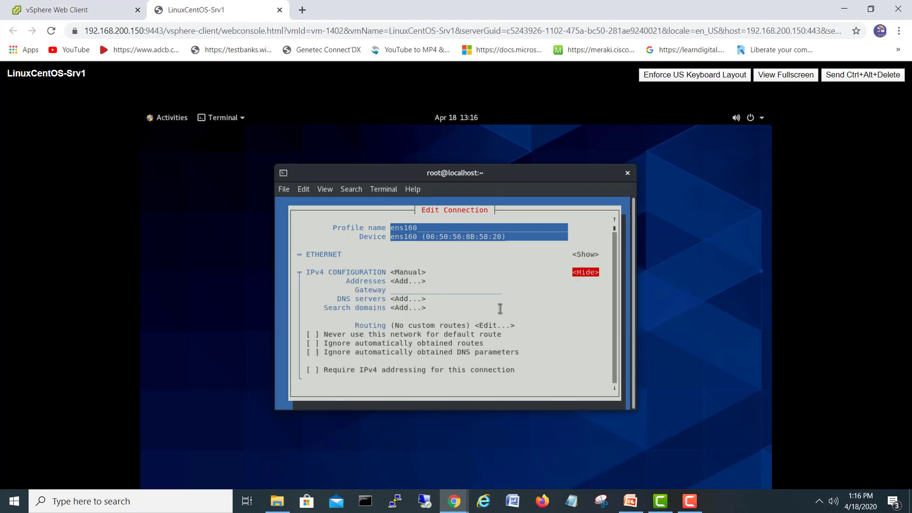
key("shift+Tab")
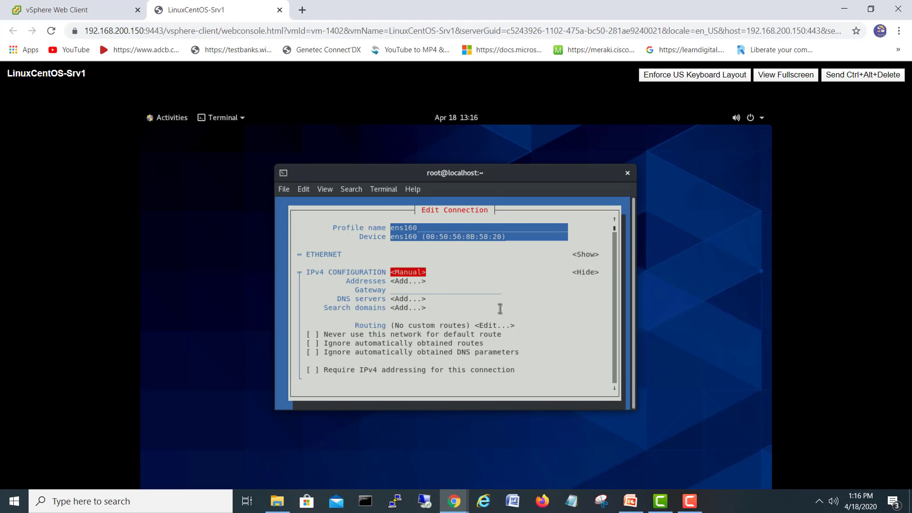
key("Tab")
key("Tab")
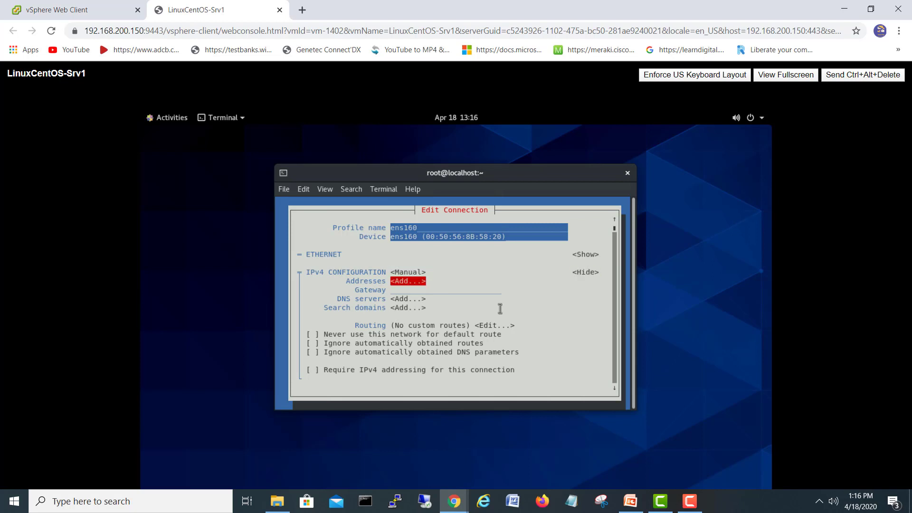
Step: Add address 192.168.100.119 and gateway 192.168.100.1, removing the stray empty address row
key("Return")
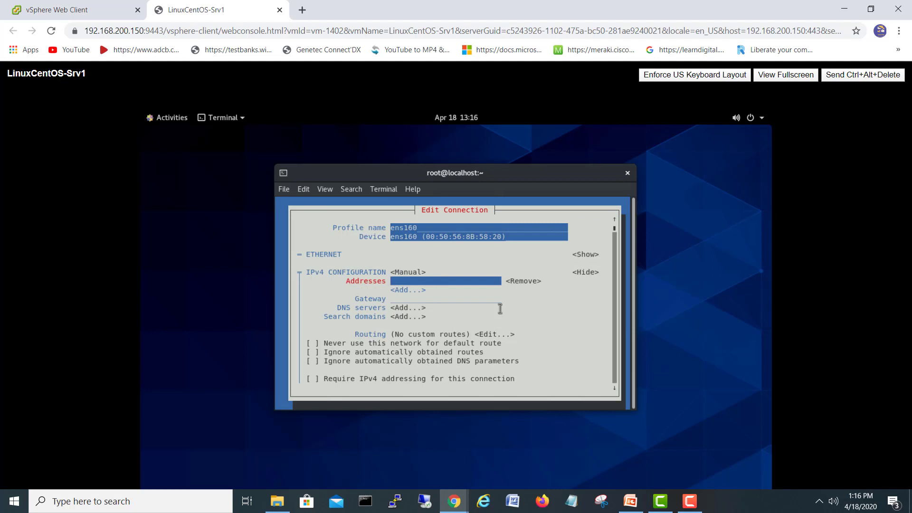
type("192.168.100.11")
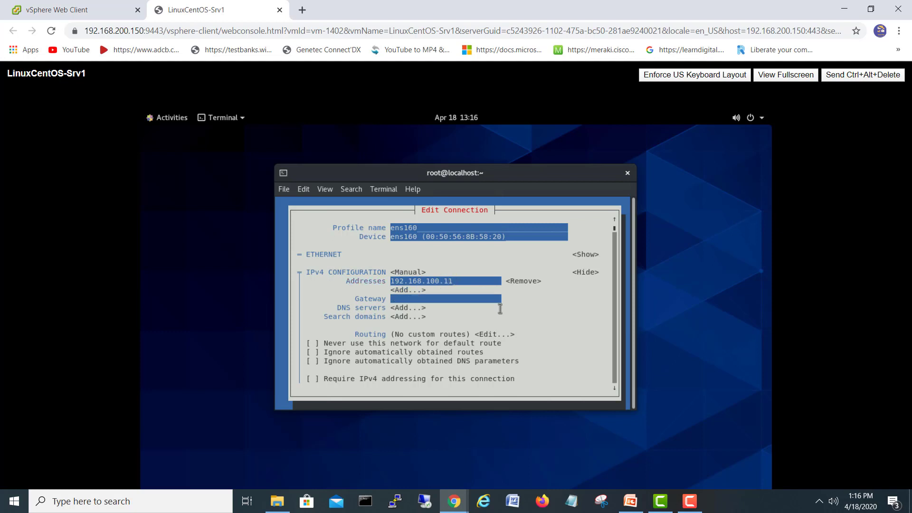
type("9")
key("Tab")
key("Tab")
key("Return")
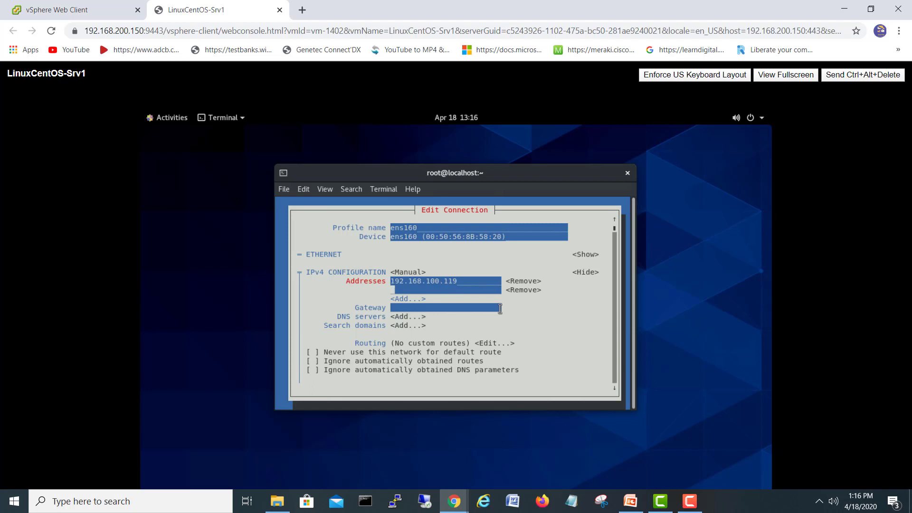
key("Tab")
key("Tab")
key("Tab")
type("192.168.100.1")
key("Up")
key("Up")
key("Down")
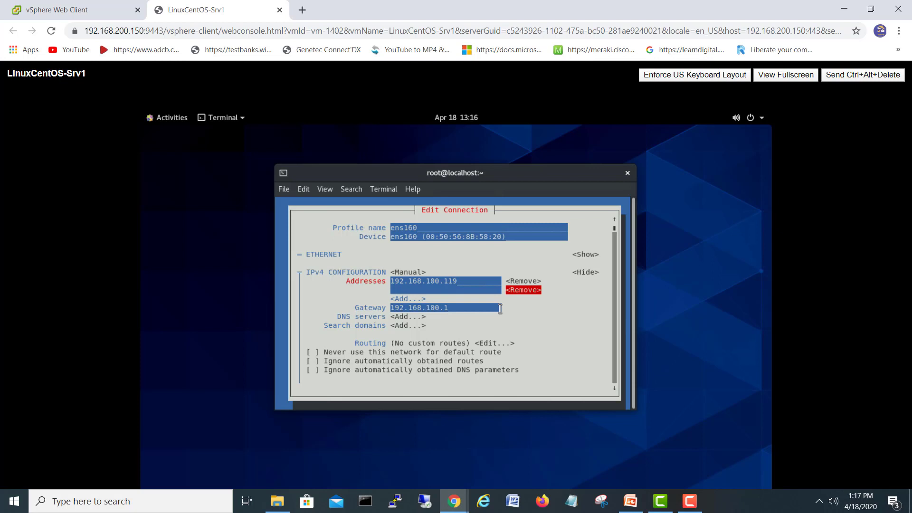
key("Return")
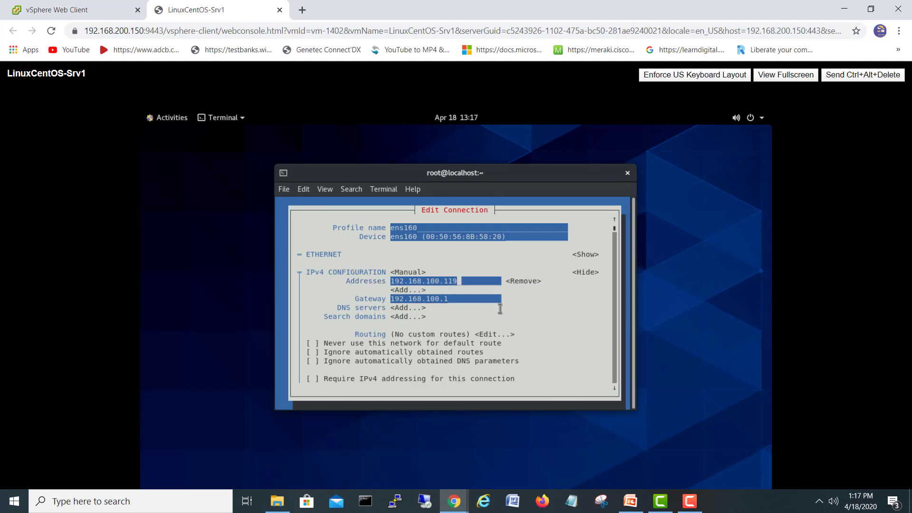
Step: Add DNS server 192.168.100.102 and save the ens160 connection with OK
key("Tab")
key("Tab")
key("Tab")
key("Tab")
key("Return")
type("1")
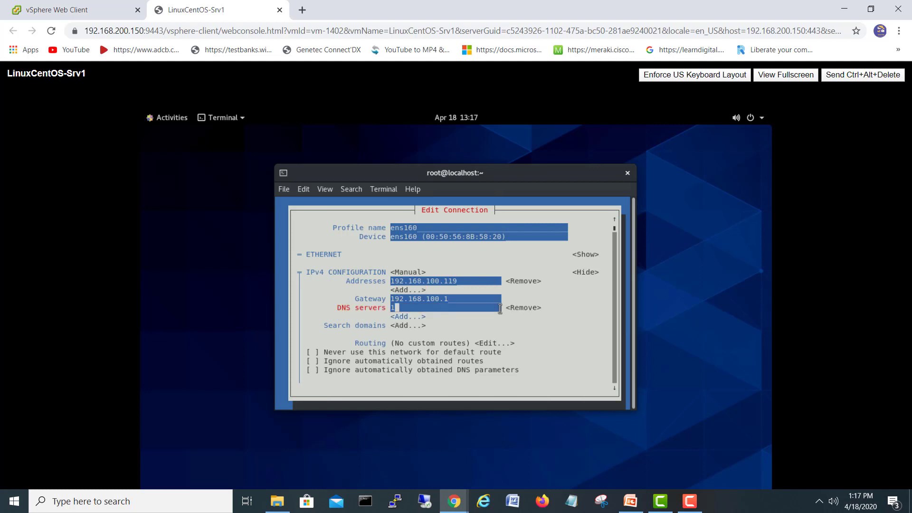
type("92.168.100.102")
left_click_drag(630, 300, 627, 306)
left_click(617, 308)
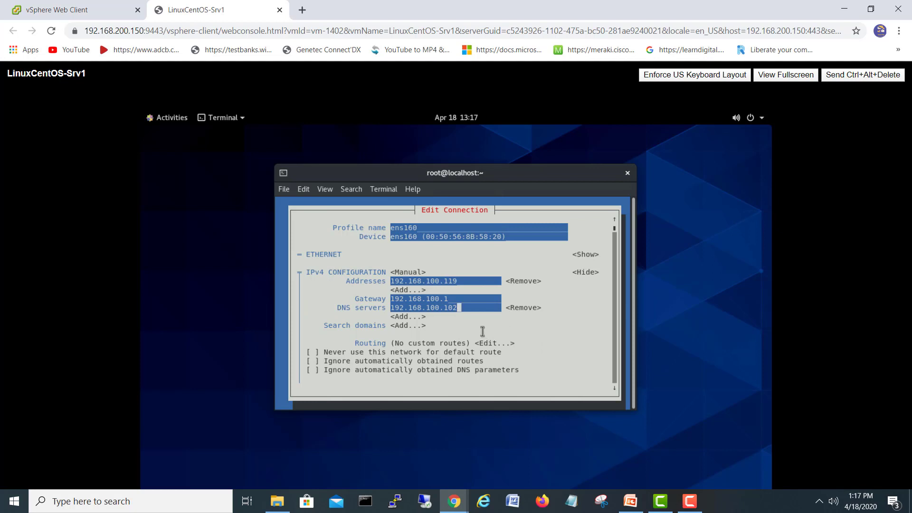
key("Tab")
key("Tab")
key("Tab")
key("Tab")
key("Tab")
key("Tab")
key("Tab")
key("Tab")
key("Tab")
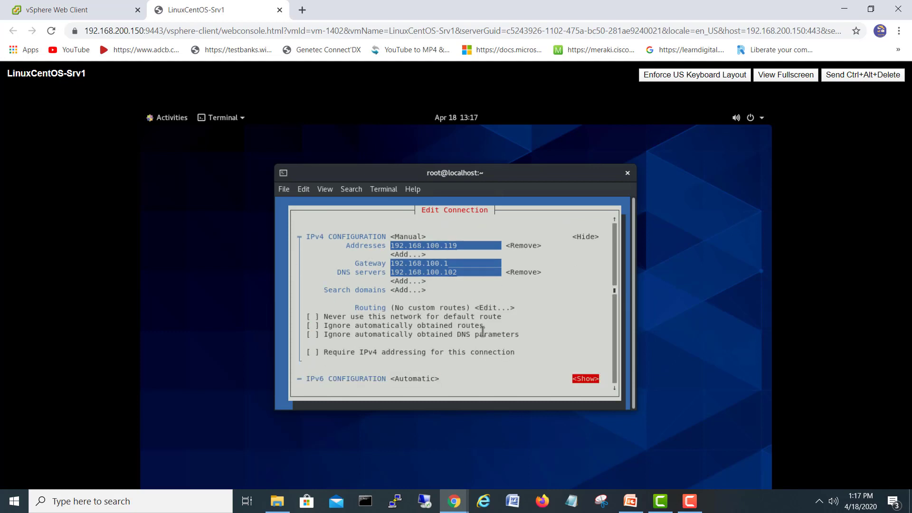
key("Tab")
key("Tab")
key("Tab")
key("Tab")
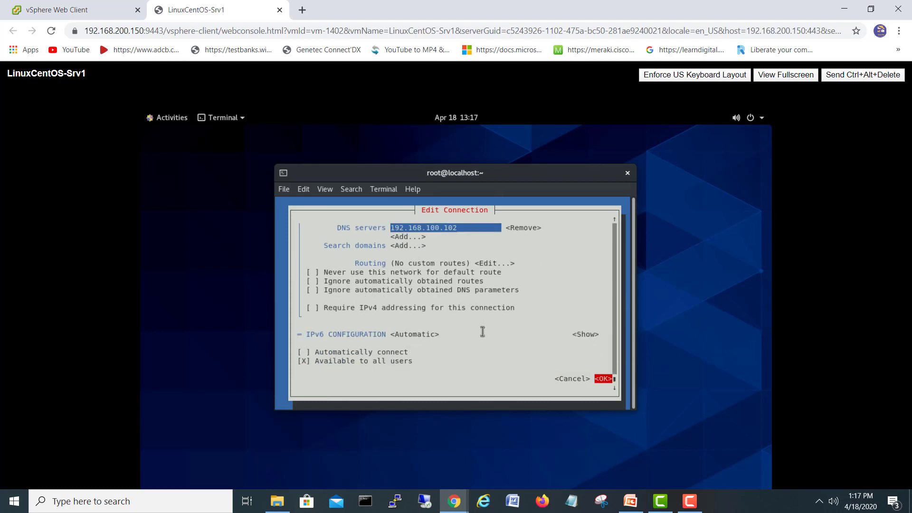
key("Return")
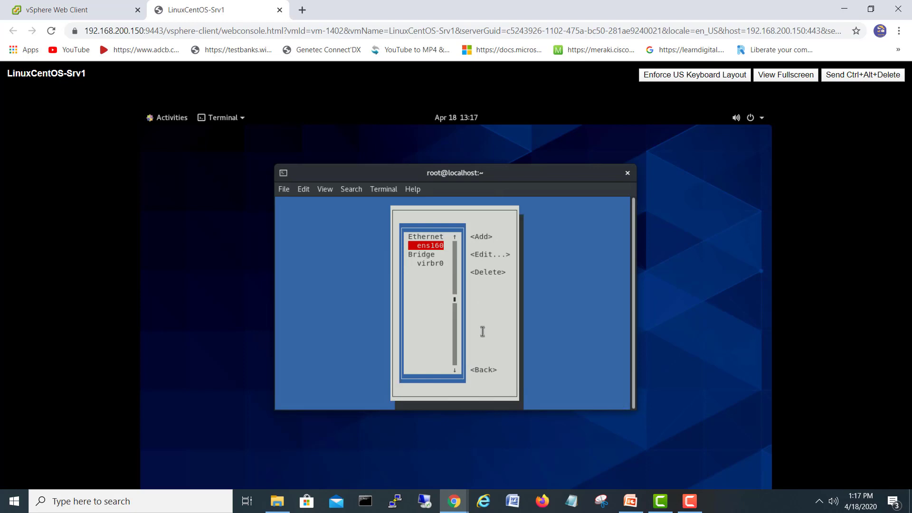
Step: Create a new Ethernet connection with Manual IPv4 and expand its IPv4 settings
key("Tab")
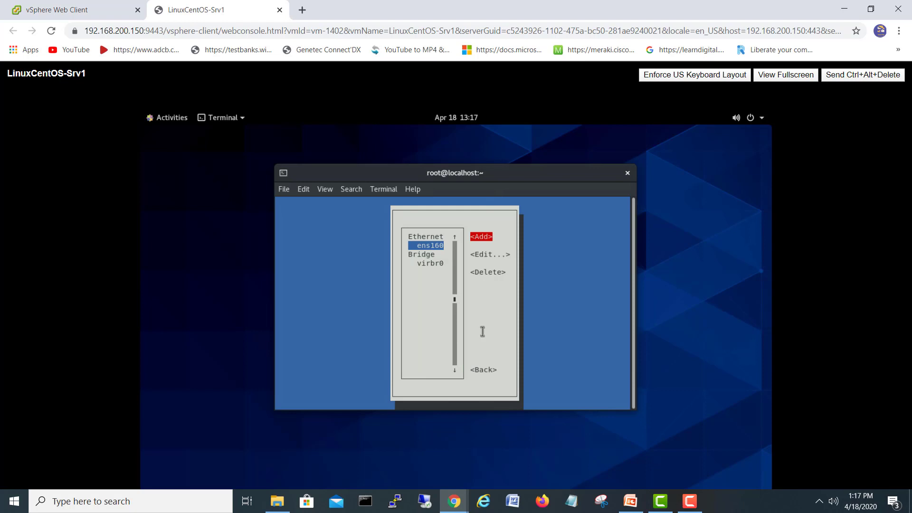
key("Return")
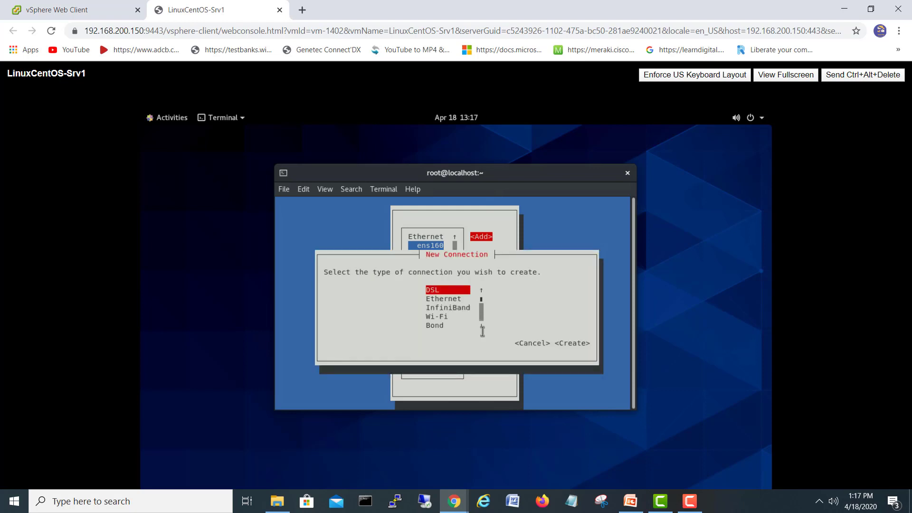
key("Down")
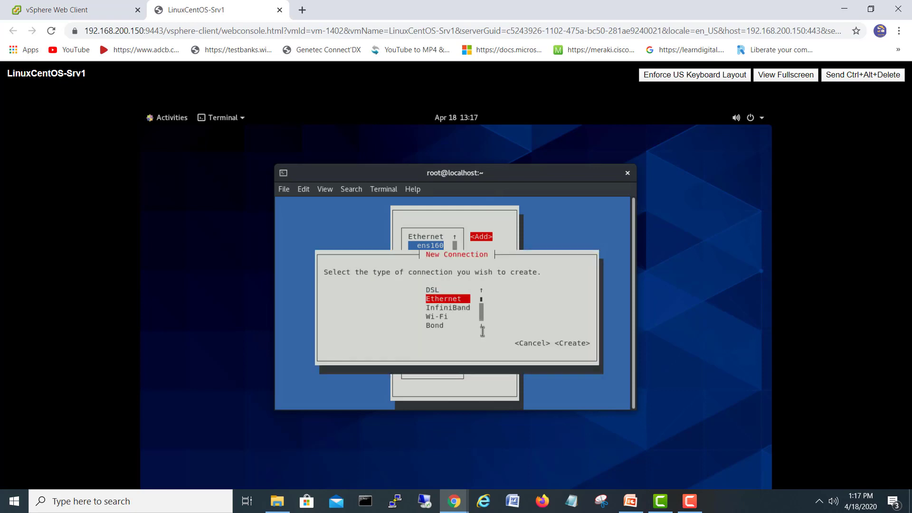
key("Return")
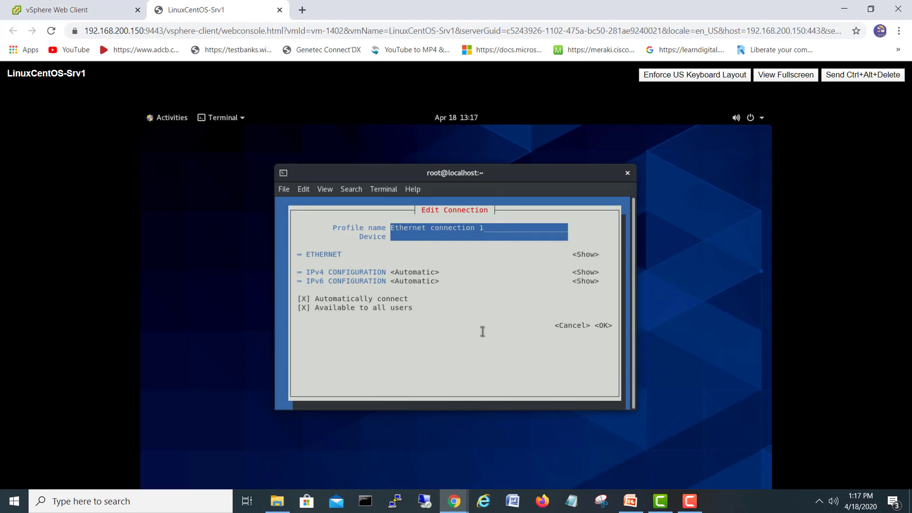
key("Tab")
key("Tab")
key("Tab")
key("Tab")
key("shift+Tab")
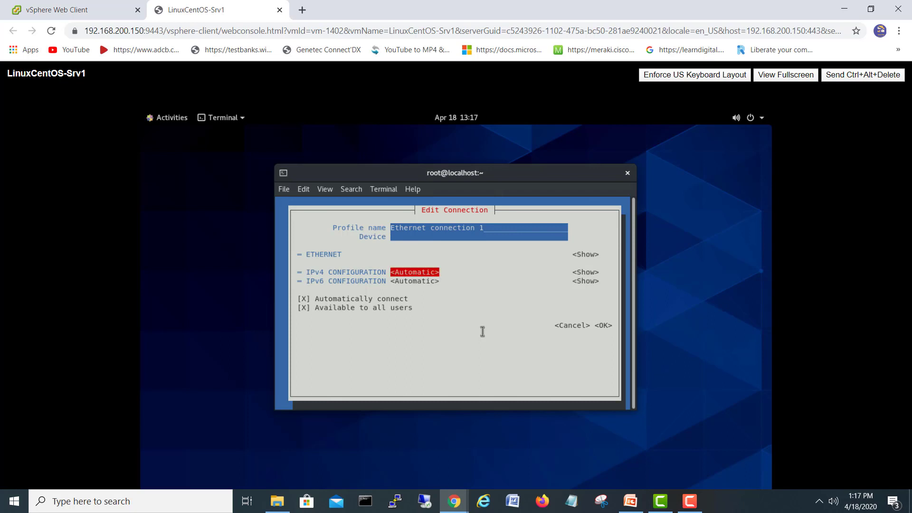
key("Return")
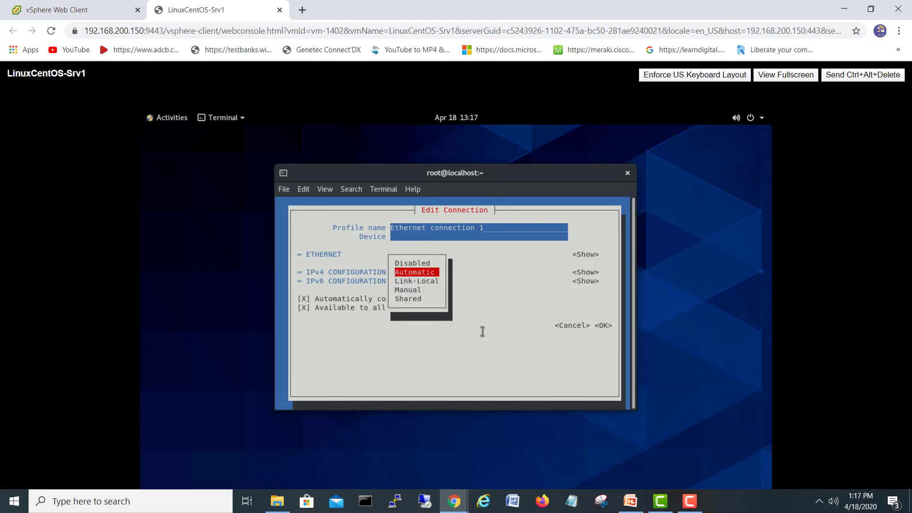
key("Down")
key("Down")
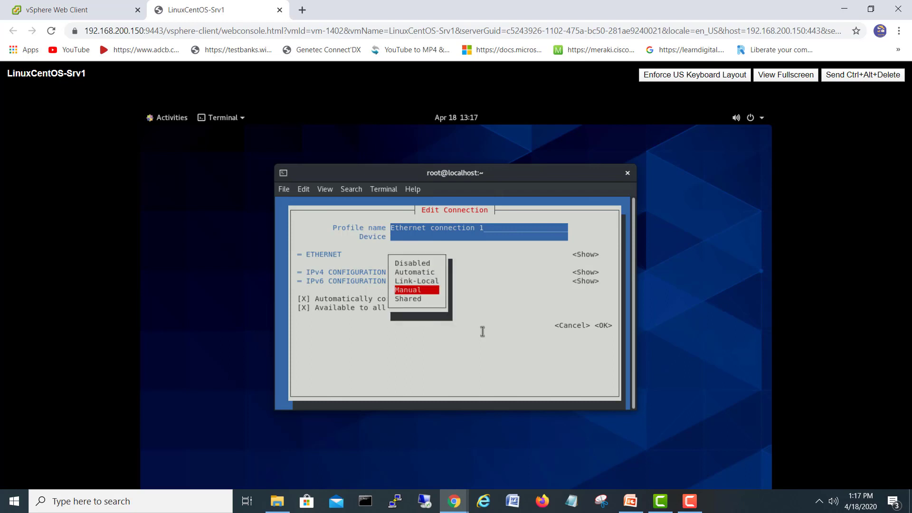
key("Return")
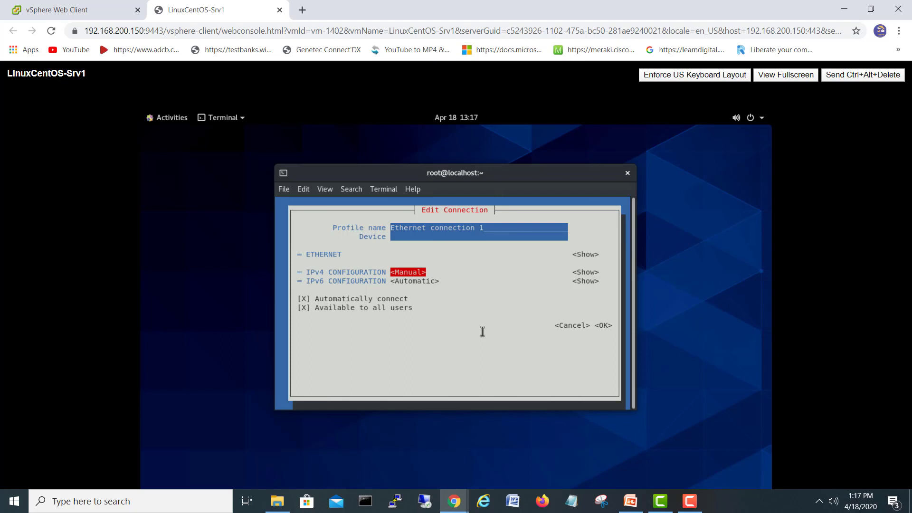
key("Tab")
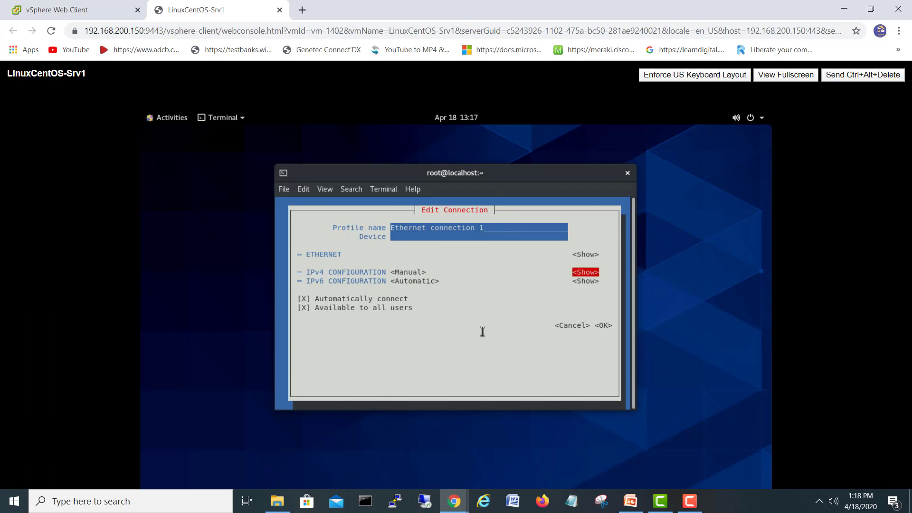
key("Return")
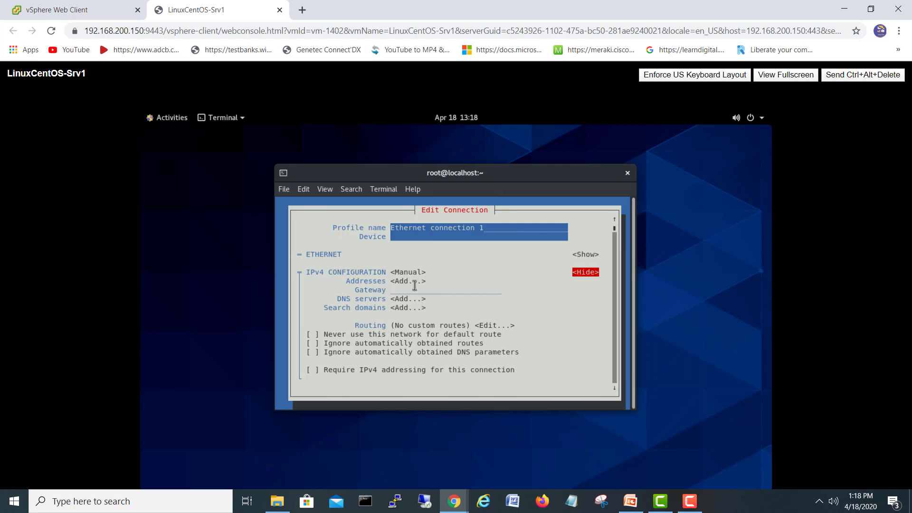
Step: Try saving it, dismiss the missing-address error, and cancel the new connection
key("Down")
key("Down")
key("Down")
key("Down")
key("Down")
key("Down")
key("Down")
key("Down")
key("Down")
key("Down")
key("Down")
key("Down")
key("Down")
key("Down")
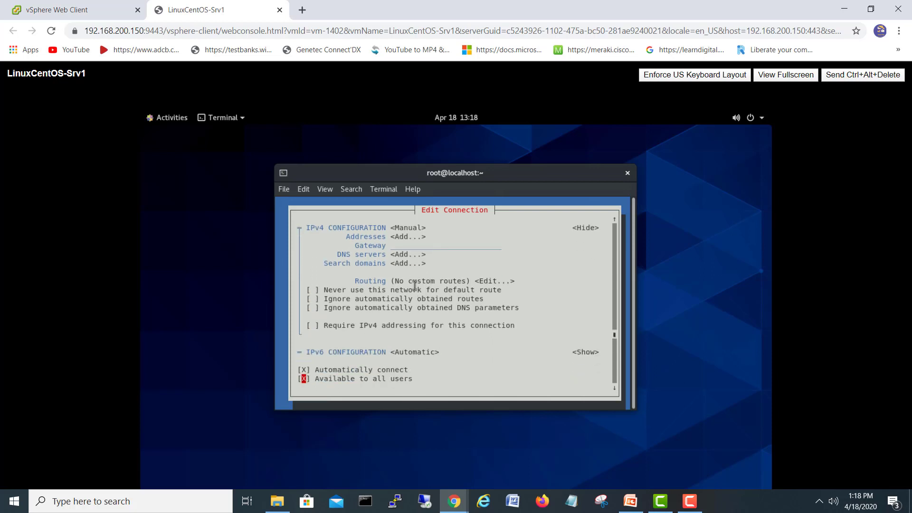
key("Return")
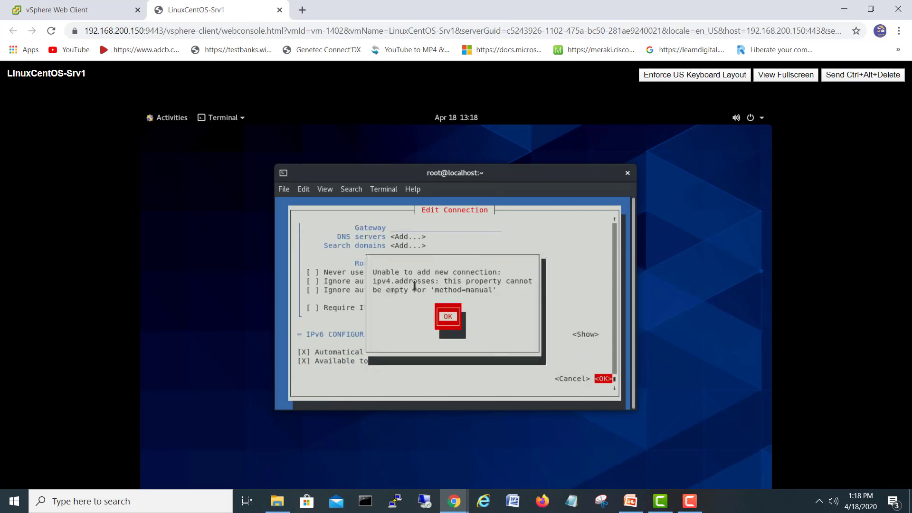
key("Return")
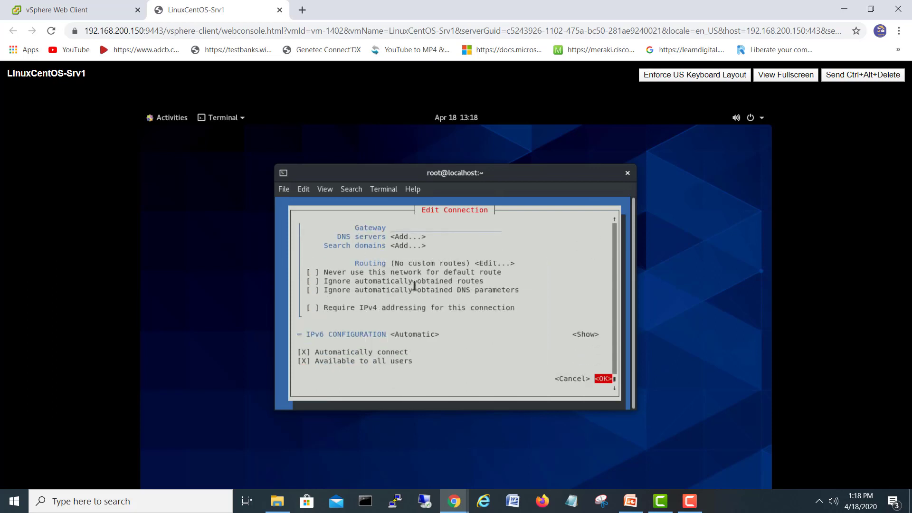
key("Return")
key("Return")
key("Left")
key("Return")
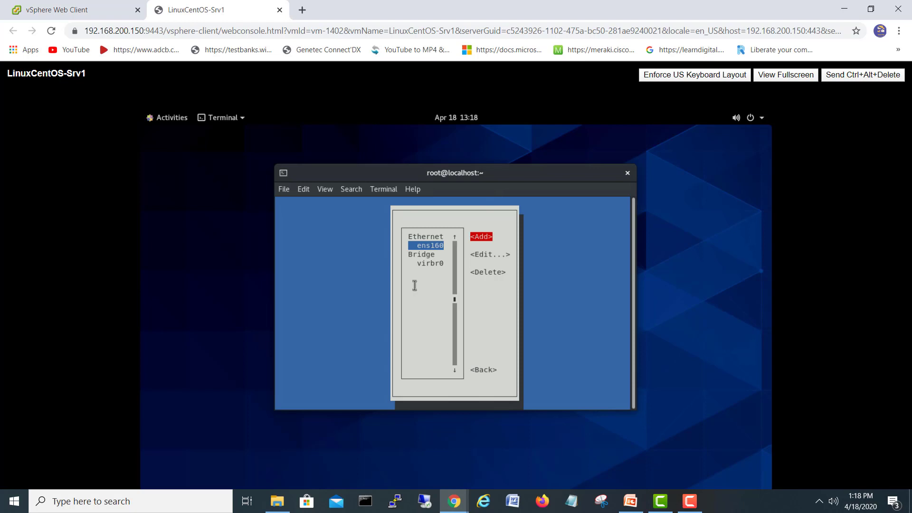
Step: Go back to the main menu, view the Activate a connection list, then return
key("Tab")
key("Tab")
key("Tab")
key("Return")
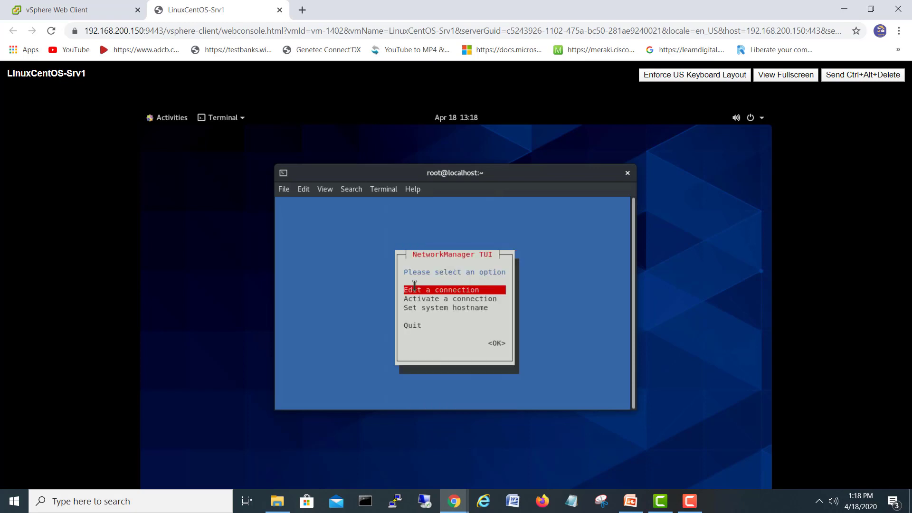
key("Down")
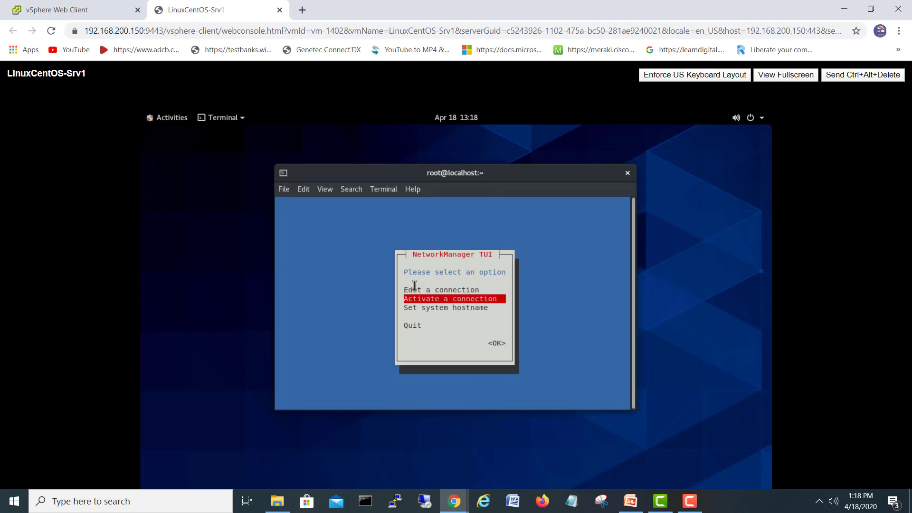
key("Return")
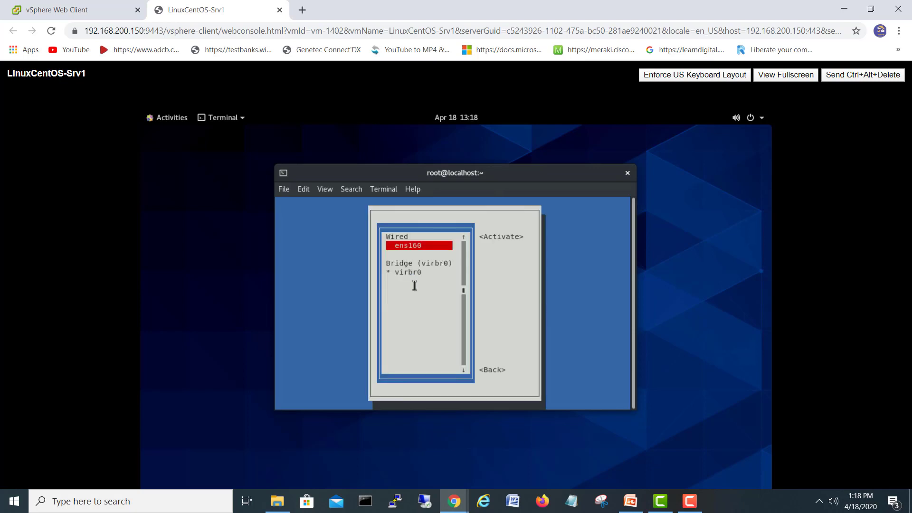
key("Escape")
key("Escape")
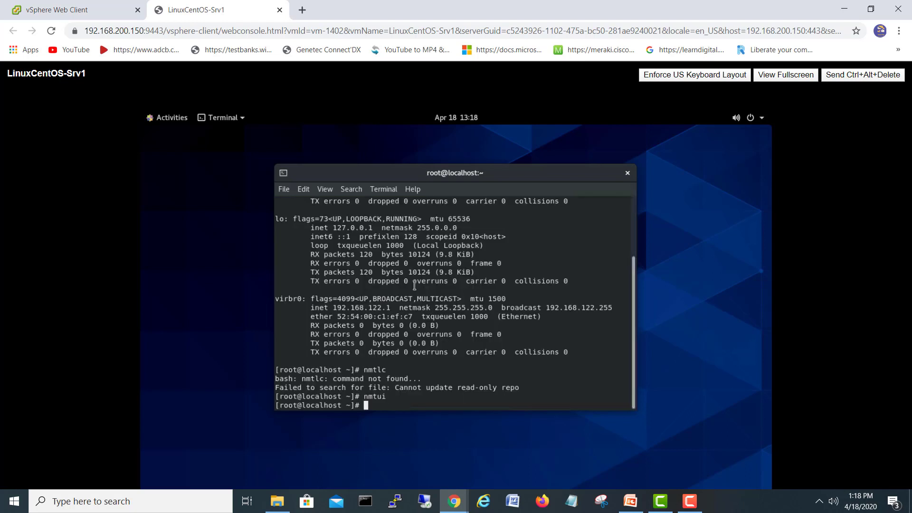
Step: Quit nmtui, try the unknown nmtlc command, then run ifconfig
key("Return")
key("Return")
key("Return")
key("Return")
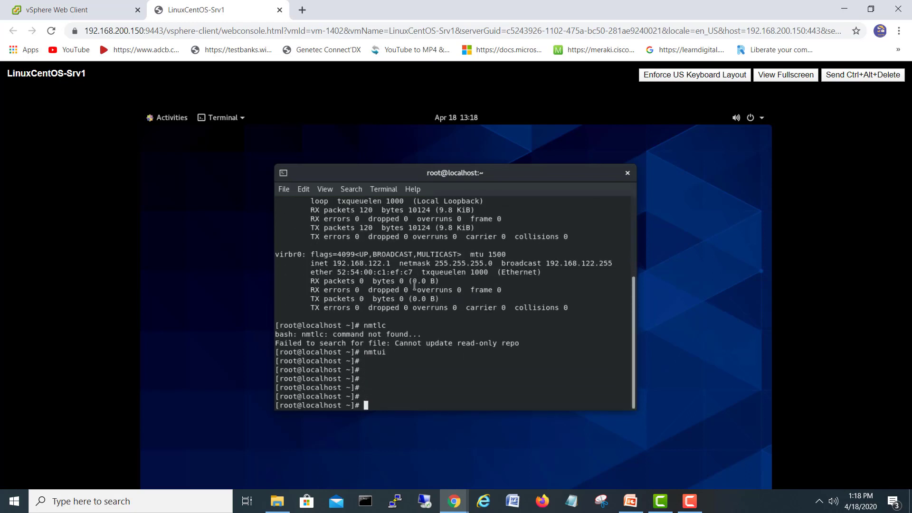
type("nmtlc")
key("Return")
key("Return")
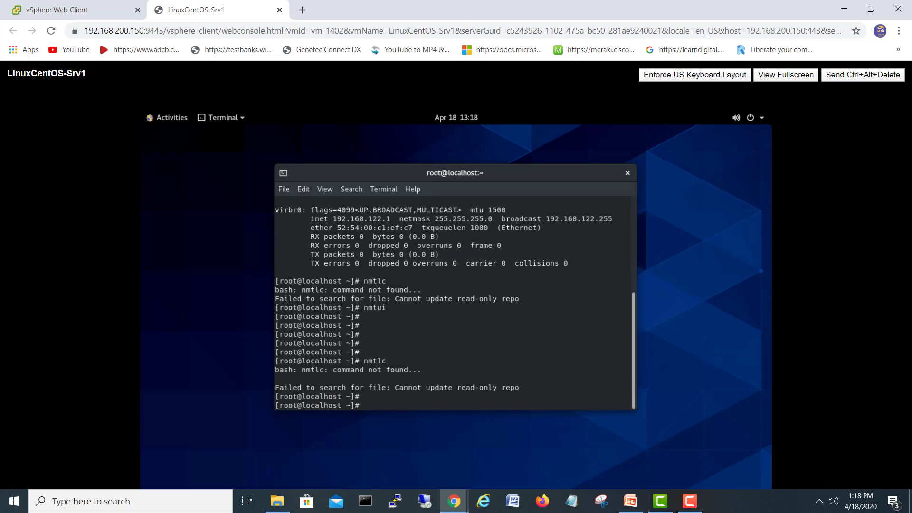
key("Up")
key("BackSpace")
key("BackSpace")
key("BackSpace")
key("BackSpace")
key("BackSpace")
type("ifconfig")
key("Return")
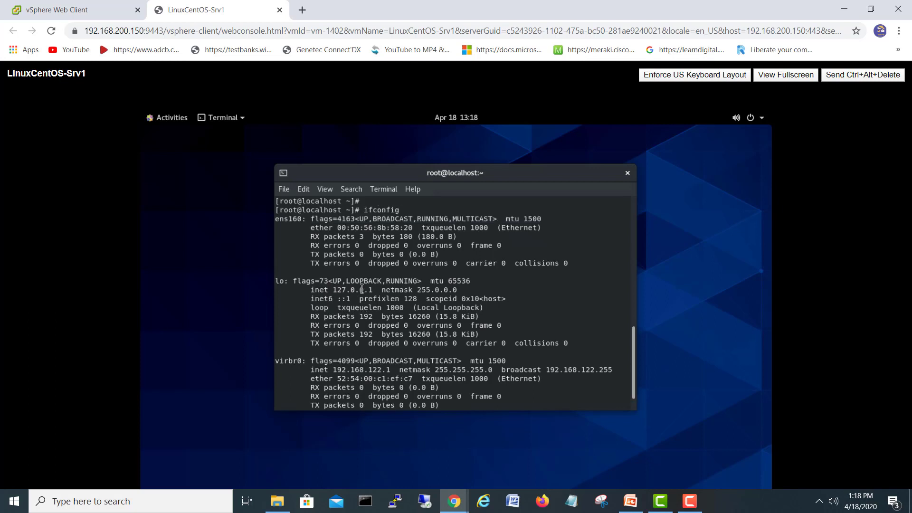
Step: Scroll the ifconfig output to inspect ens160, which shows no IPv4 address
scroll(361, 289, "up", 4)
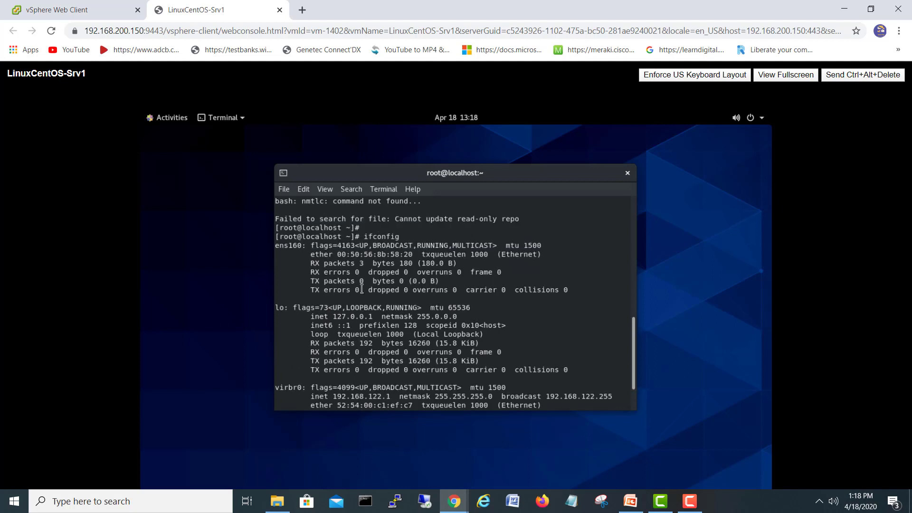
scroll(362, 289, "up", 5)
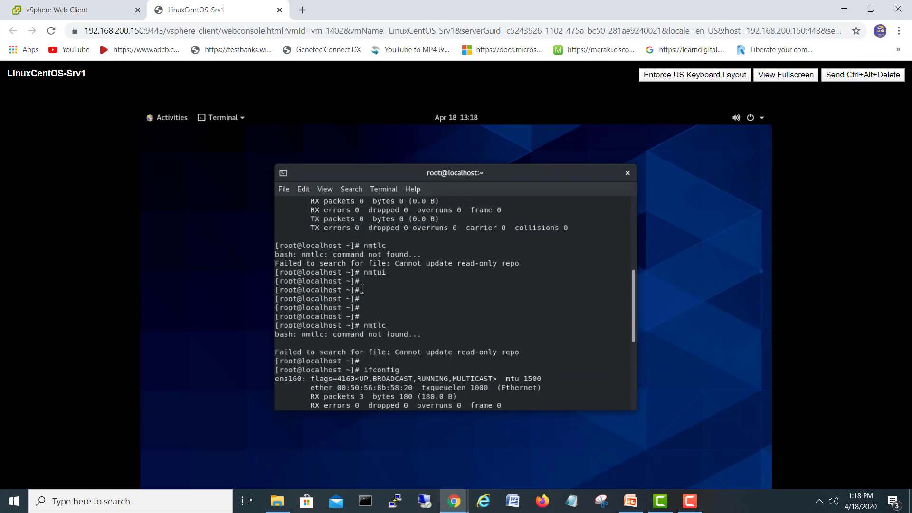
scroll(362, 288, "down", 4)
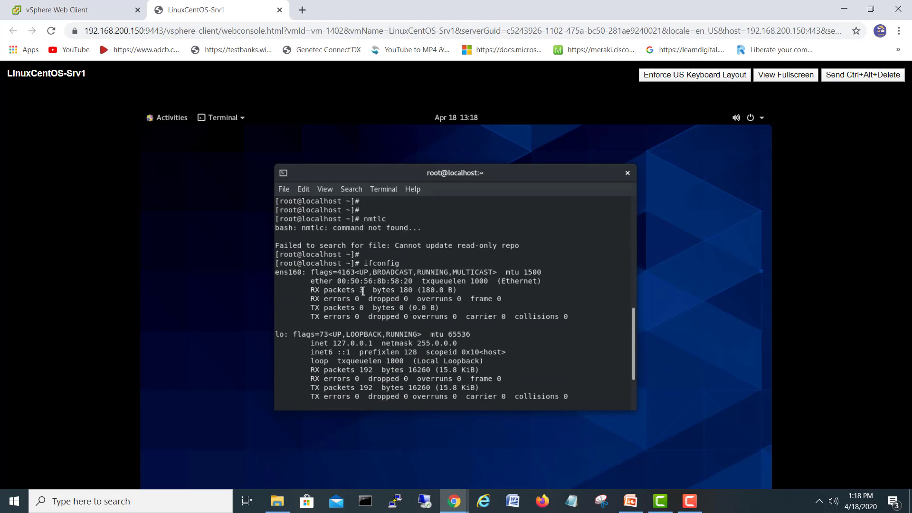
scroll(363, 291, "down", 2)
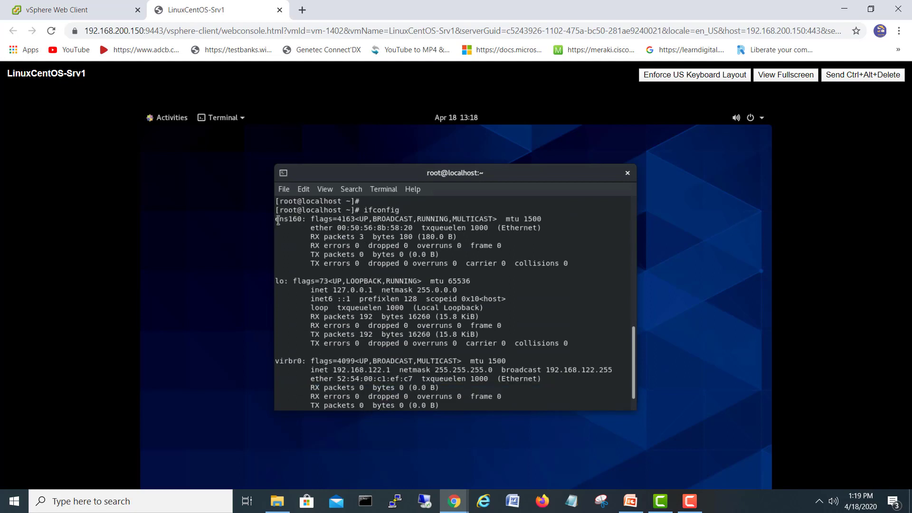
triple_click(277, 220)
left_click(366, 259)
scroll(366, 259, "down", 1)
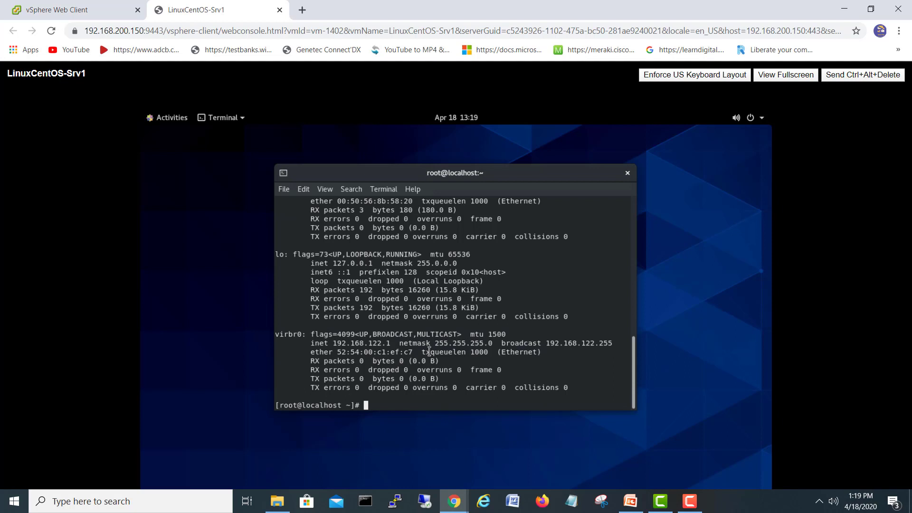
Step: Relaunch nmtui and add a new Ethernet connection, 'Ethernet connection 1'
type("nmtui")
key("Return")
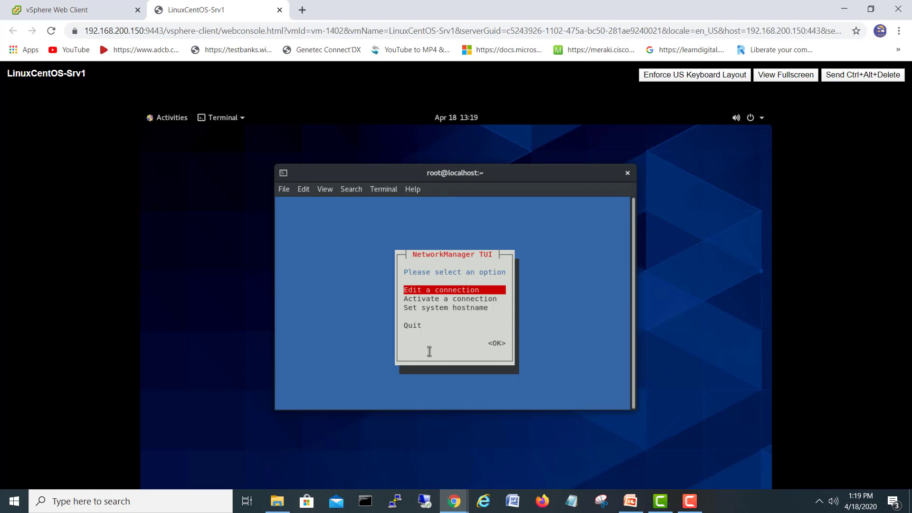
key("Return")
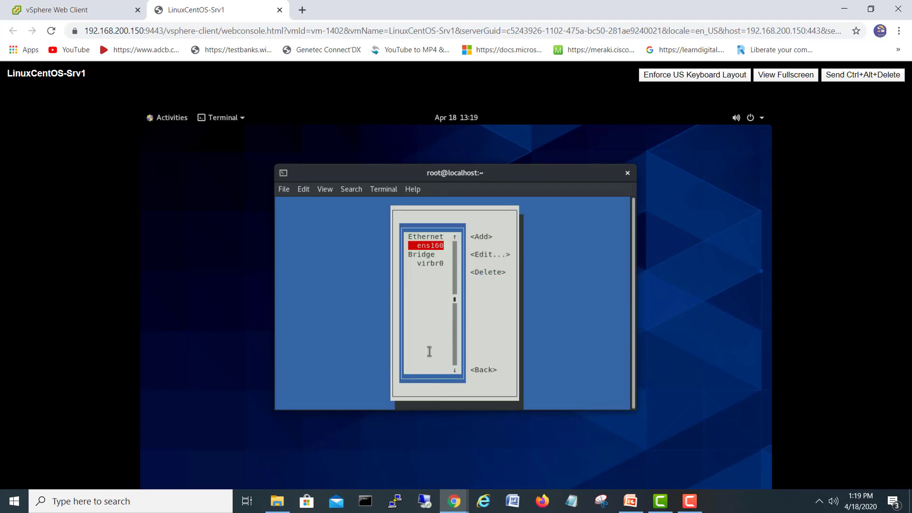
key("Tab")
key("Return")
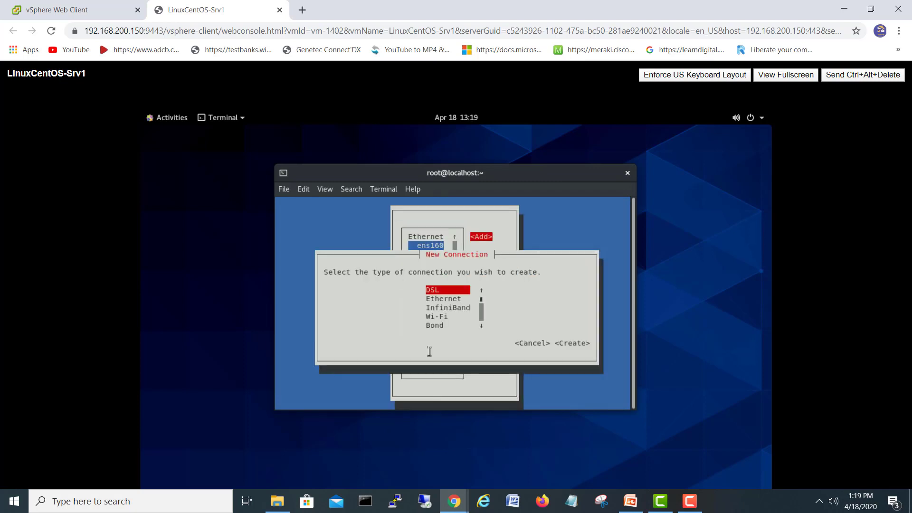
key("Down")
key("Return")
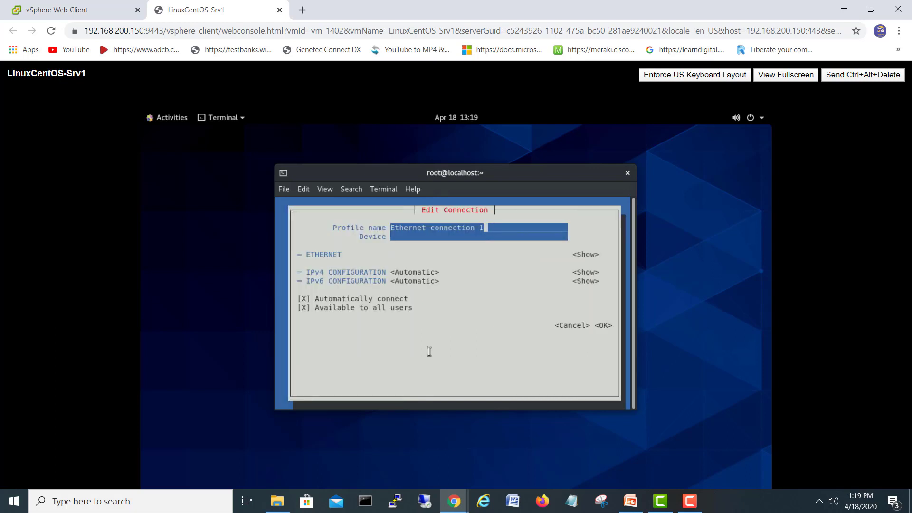
Step: Expand the Ethernet section, set IPv4 to Manual, and show the IPv4 fields
key("Tab")
key("Tab")
key("Tab")
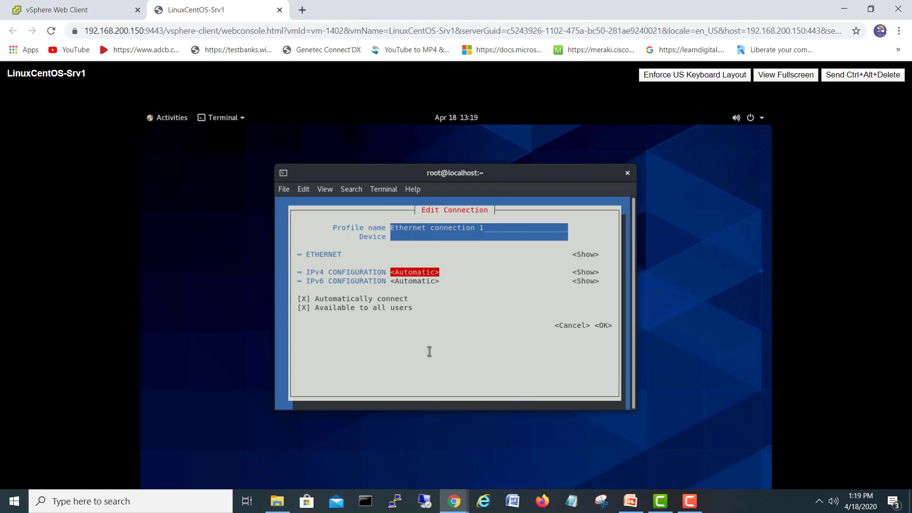
key("shift+Tab")
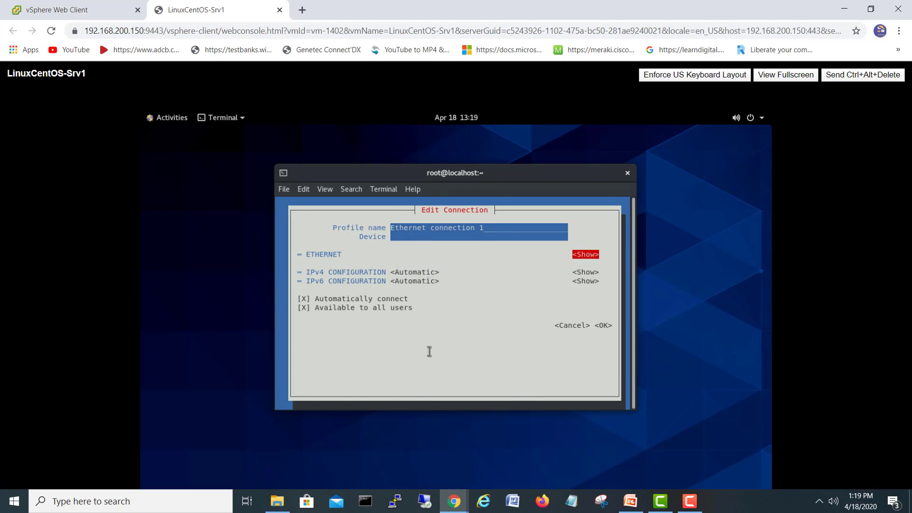
key("Return")
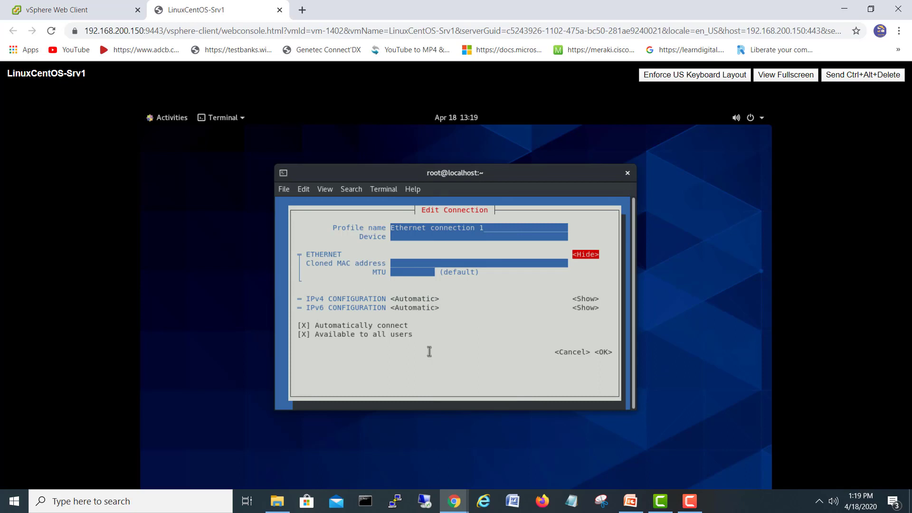
key("Tab")
key("Tab")
key("Tab")
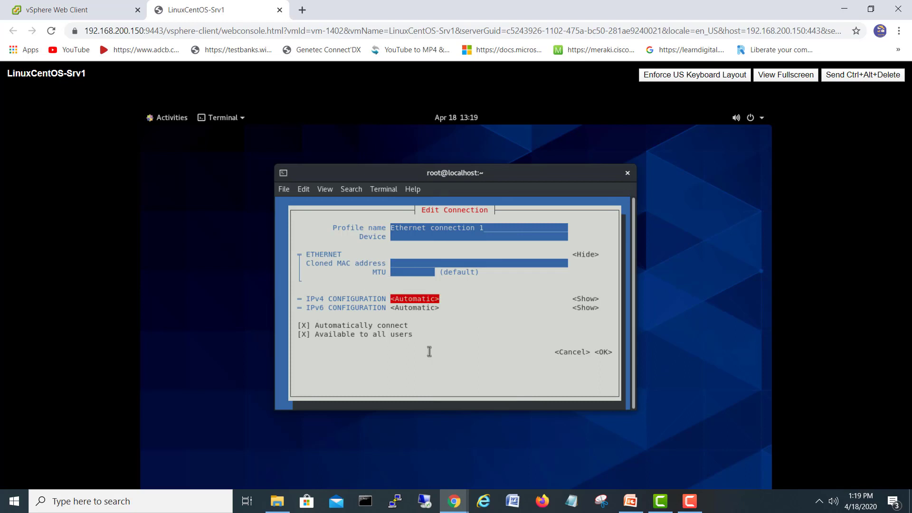
key("Return")
key("Down")
key("Down")
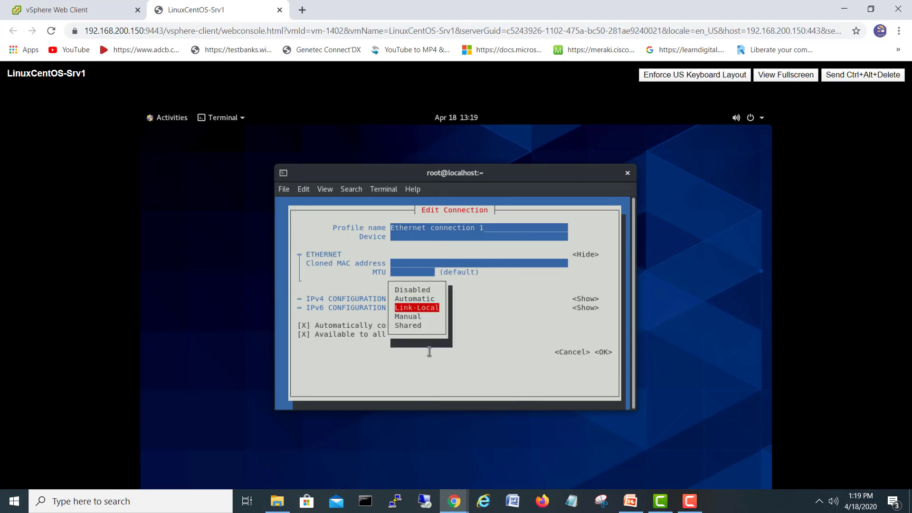
key("Return")
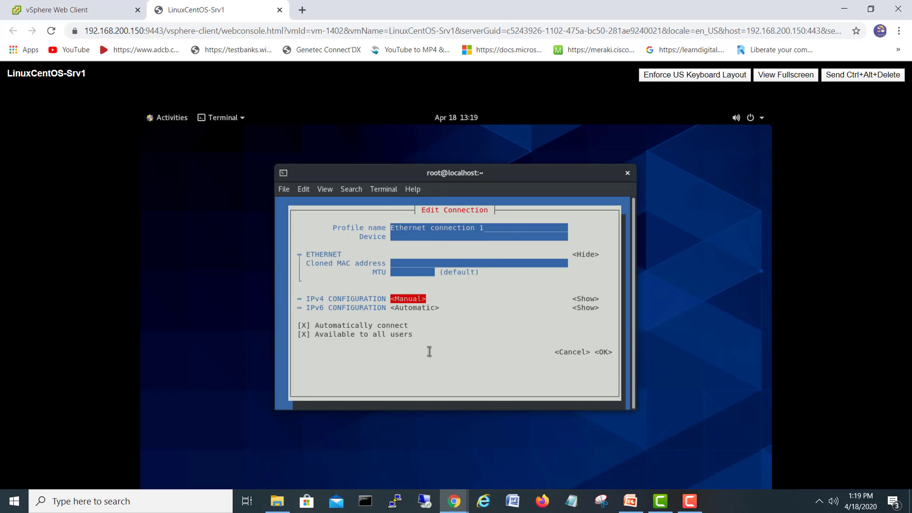
key("Tab")
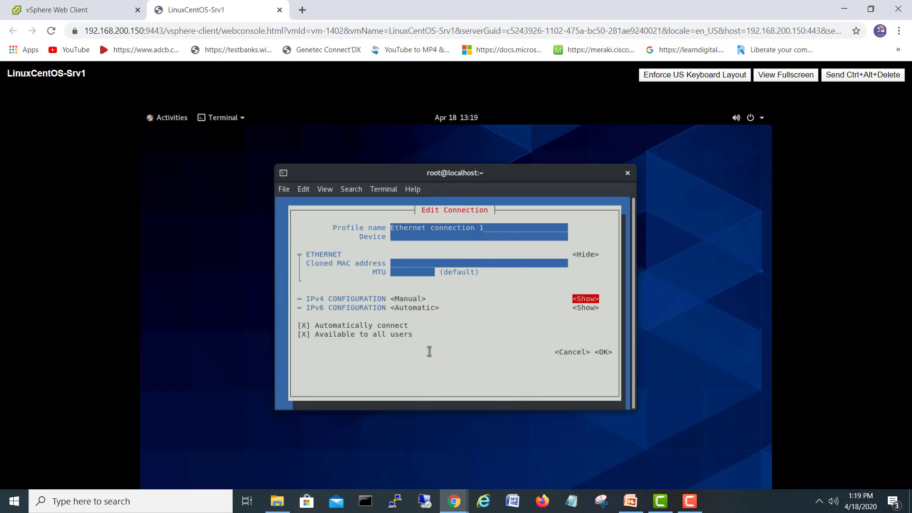
key("Return")
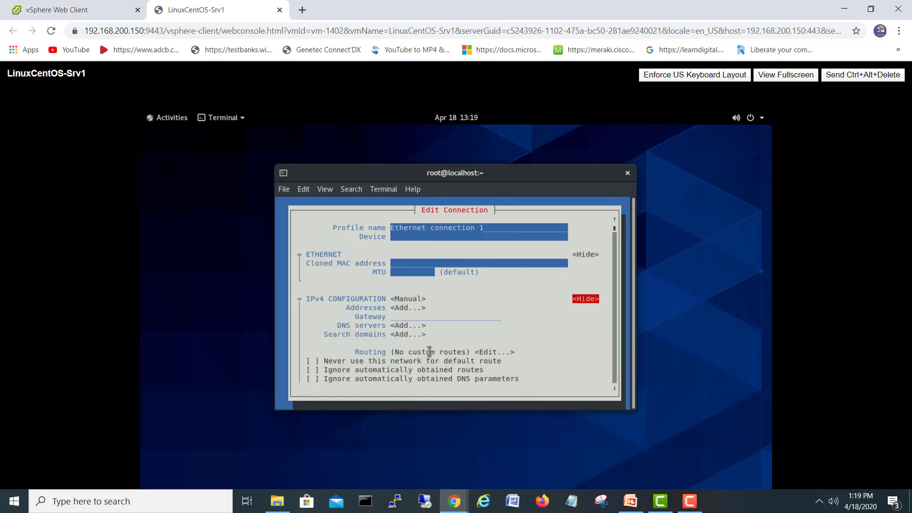
Step: Add IPv4 address 192.168.100.119/24 and gateway 192.168.100.1
key("Tab")
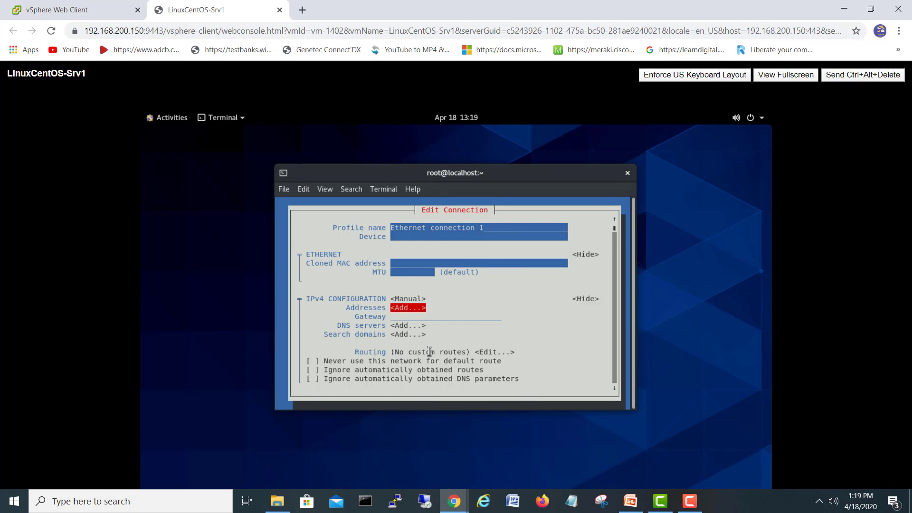
key("Return")
type("1")
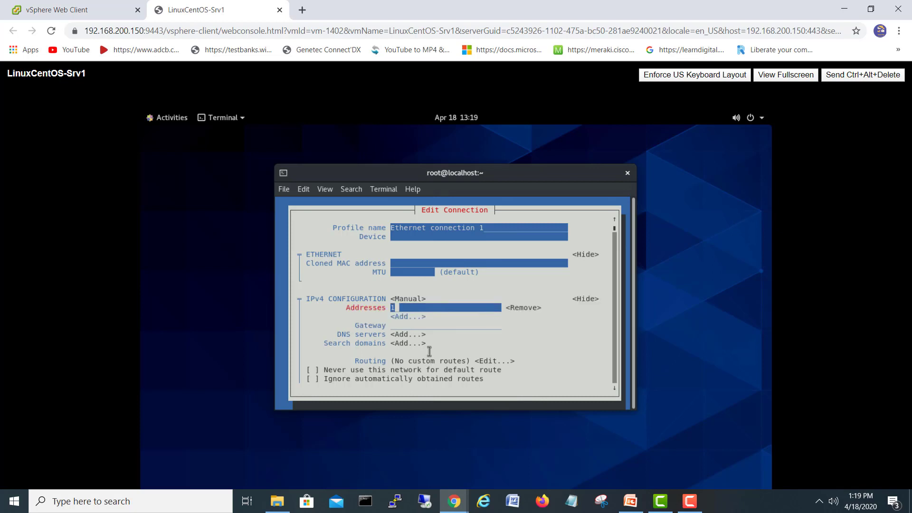
type("92.168.100.11")
key("Tab")
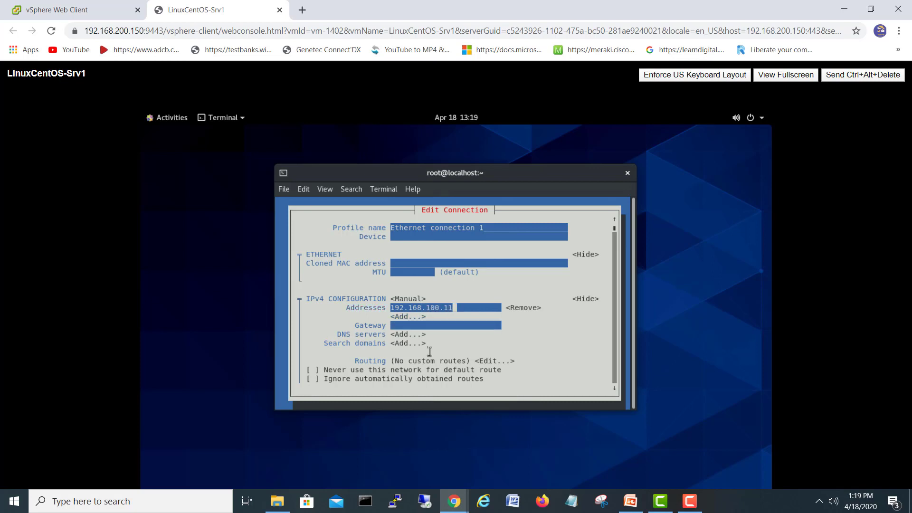
type("9/24")
key("Tab")
key("Tab")
key("Tab")
type("192.168.100.1")
key("Tab")
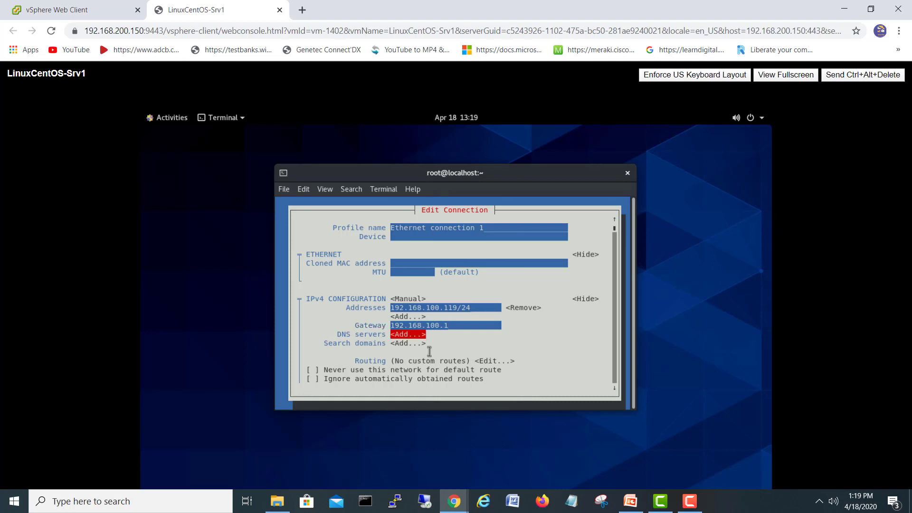
Step: Add DNS server 192.168.100.102 and move down to the OK button
key("Return")
type("192")
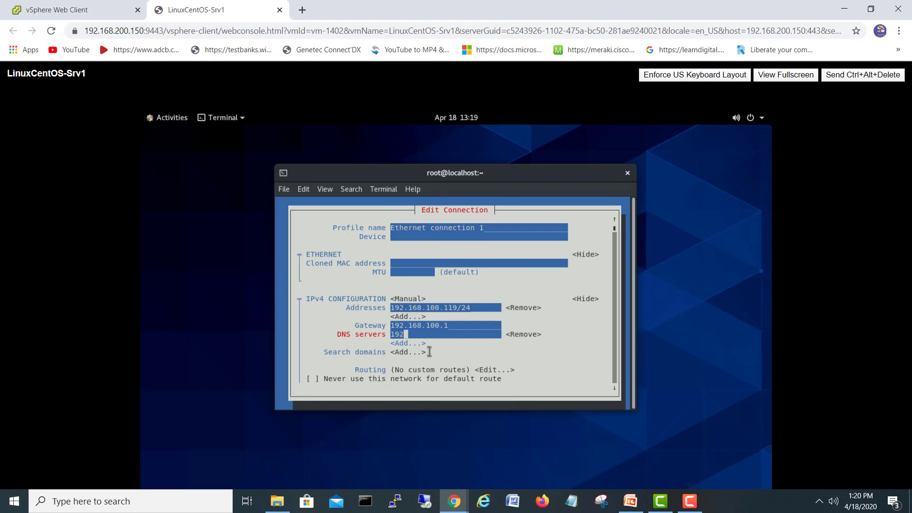
type(".168.100.102")
key("Tab")
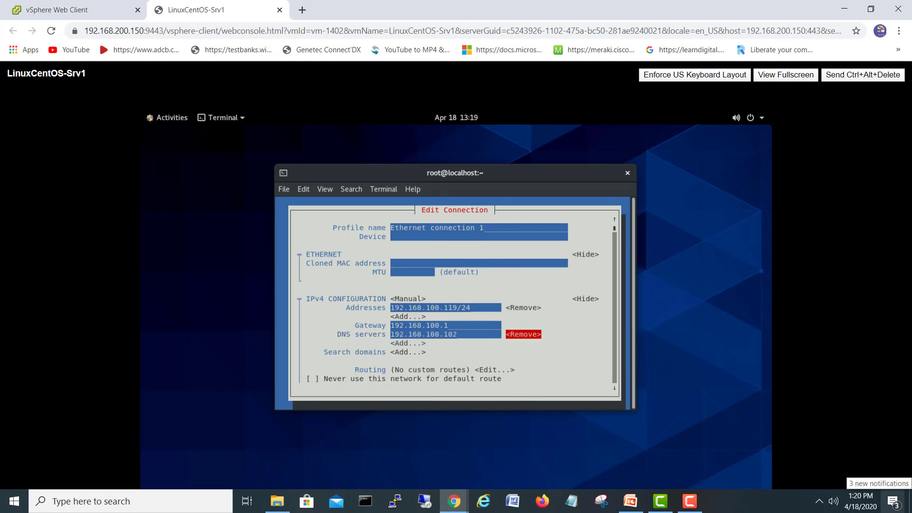
key("Tab")
key("Tab")
key("Tab")
key("Tab")
key("Tab")
key("Tab")
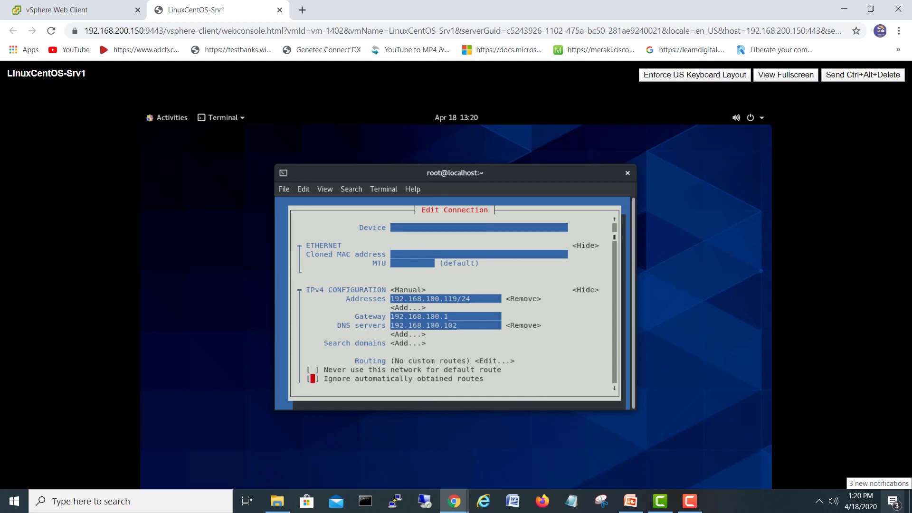
key("Tab")
key("Tab")
key("Tab")
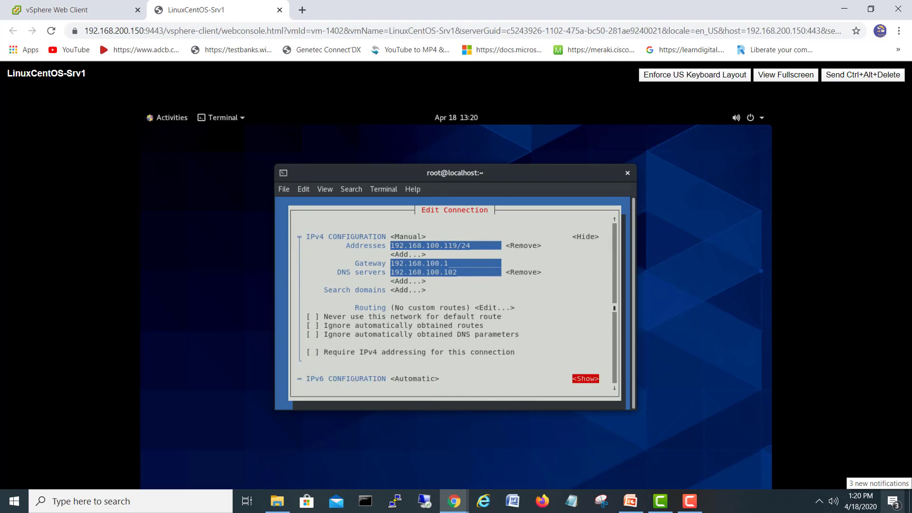
key("Tab")
key("Tab")
key("Tab")
key("Tab")
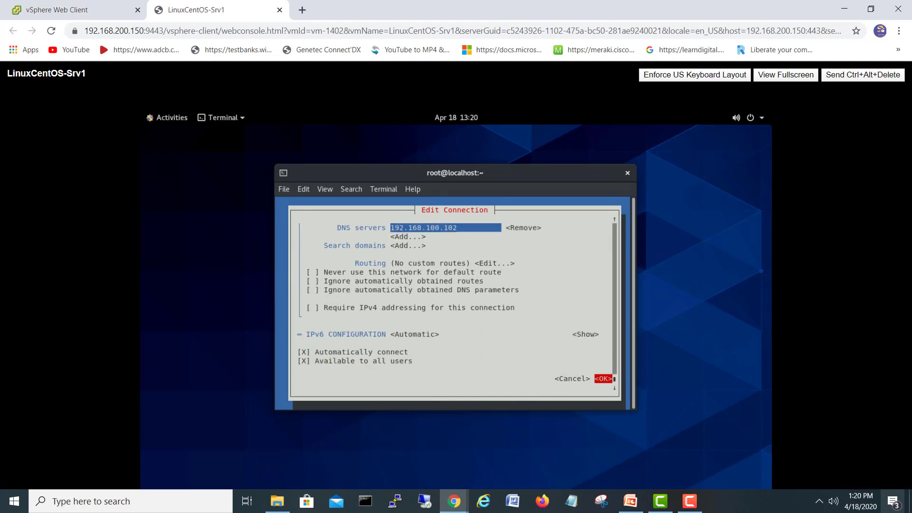
Step: Save Ethernet connection 1, return to the main menu, and quit nmtui
key("Return")
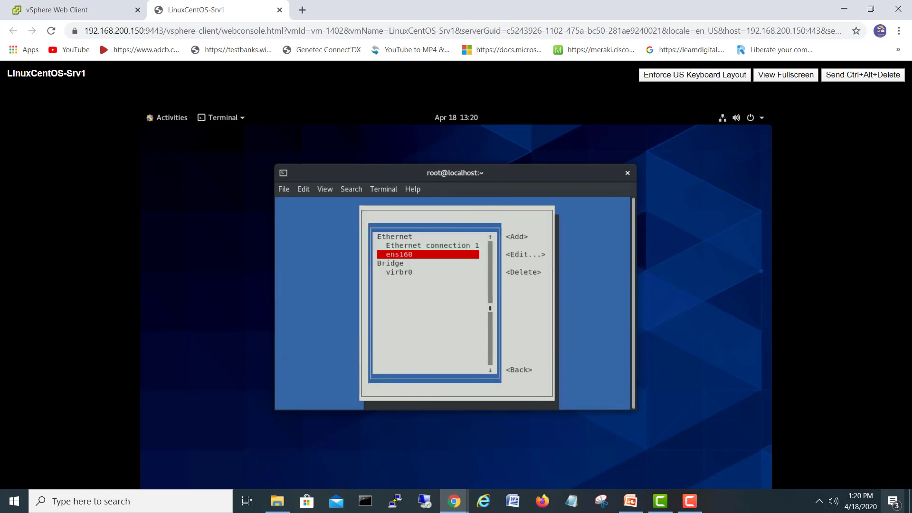
key("Tab")
key("Tab")
key("Tab")
key("Tab")
key("Return")
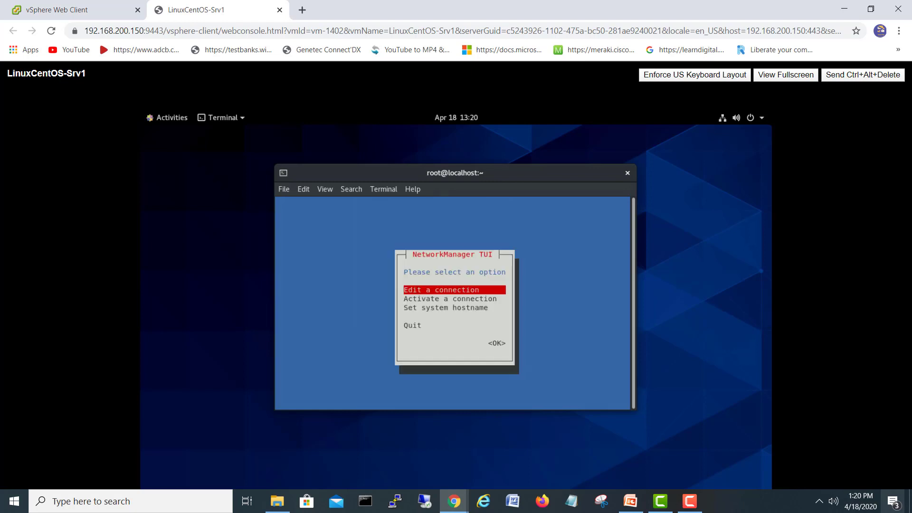
key("Tab")
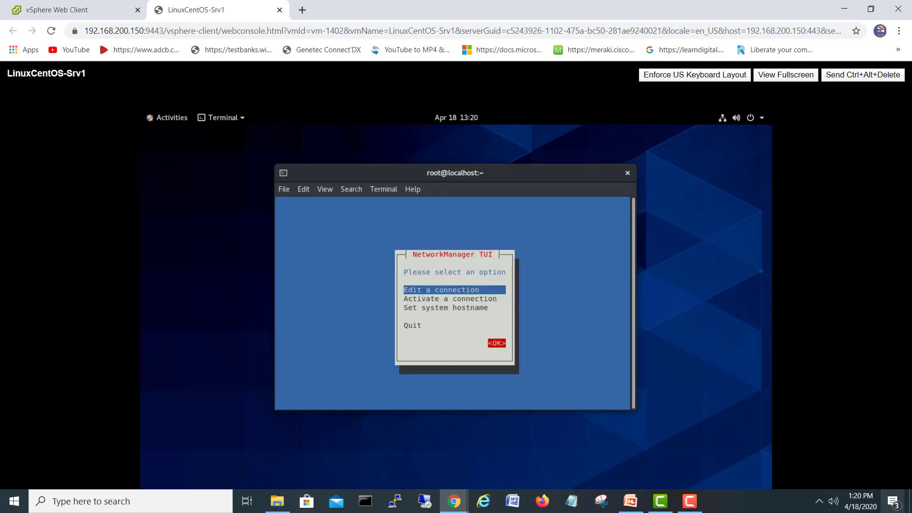
key("Return")
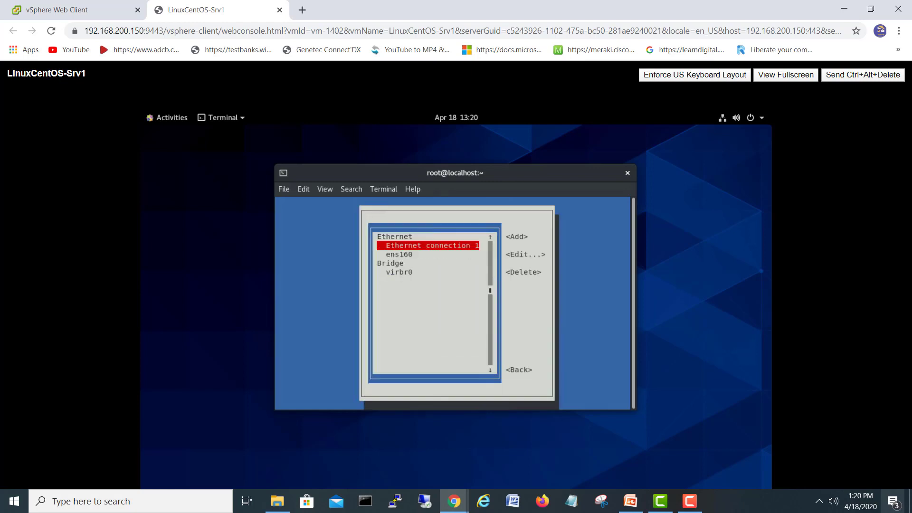
key("Tab")
key("Tab")
key("Tab")
key("Tab")
key("Tab")
key("Tab")
key("Tab")
key("Tab")
key("Tab")
key("Return")
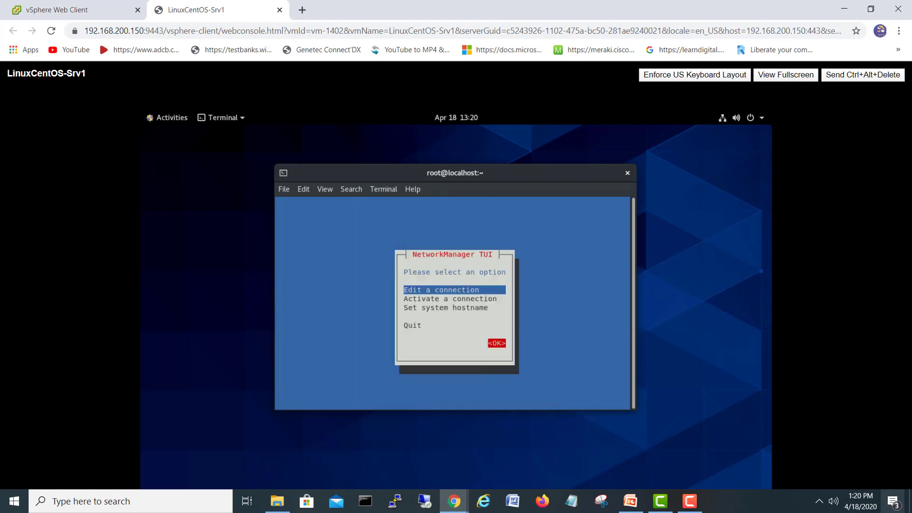
key("Tab")
key("Tab")
key("Tab")
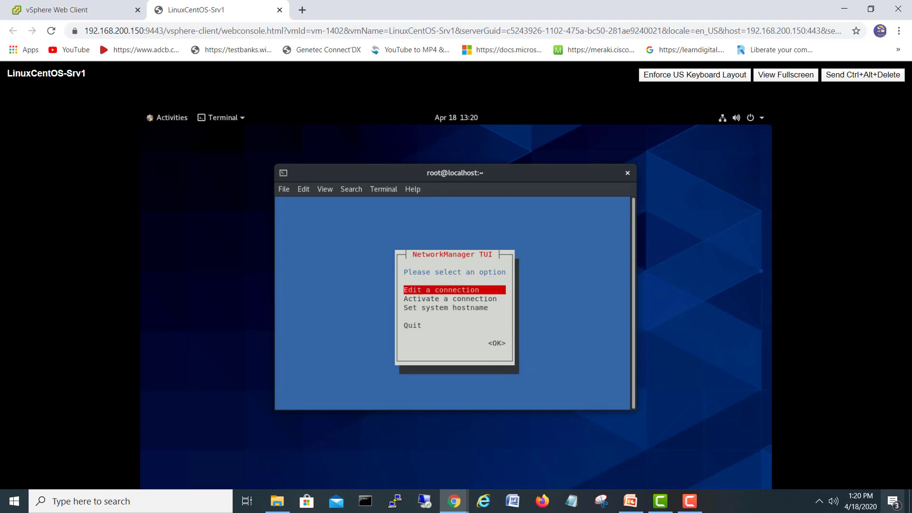
key("Down")
key("Down")
key("Down")
key("Return")
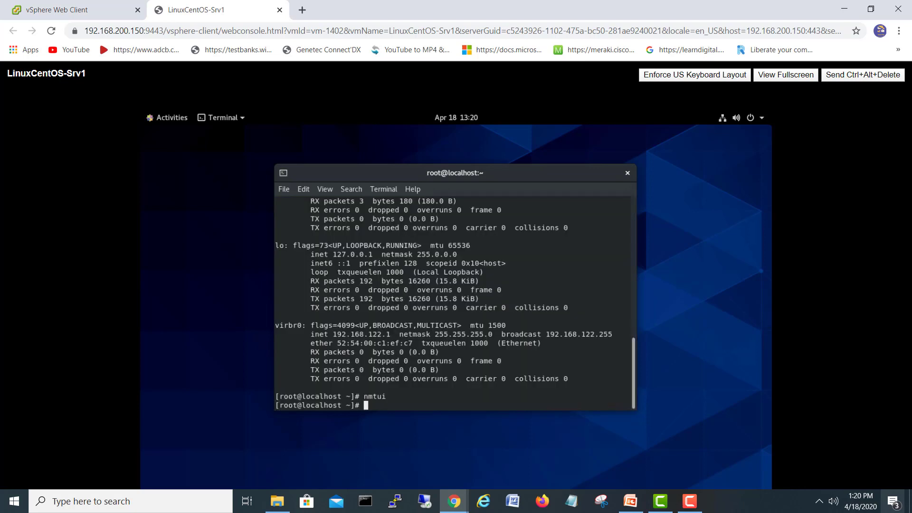
Step: Confirm with ifconfig that ens160 is 192.168.100.119/255.255.255.0, then close the terminal and switch to PowerPoint
type("ifconfig")
key("Return")
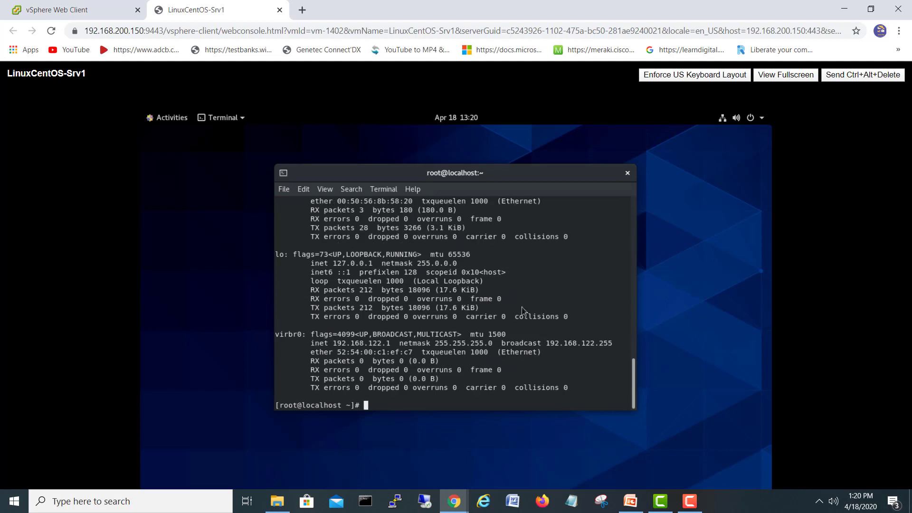
scroll(514, 324, "up", 1)
scroll(514, 325, "up", 1)
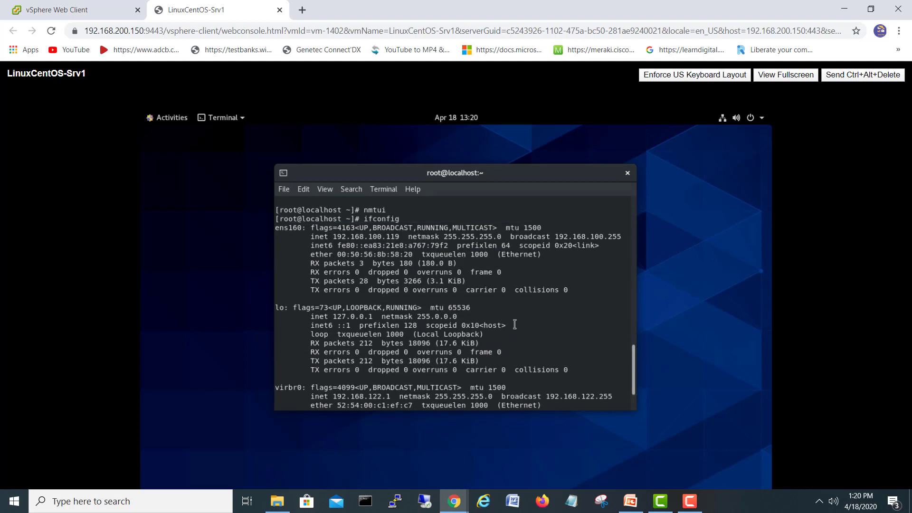
left_click_drag(310, 236, 618, 236)
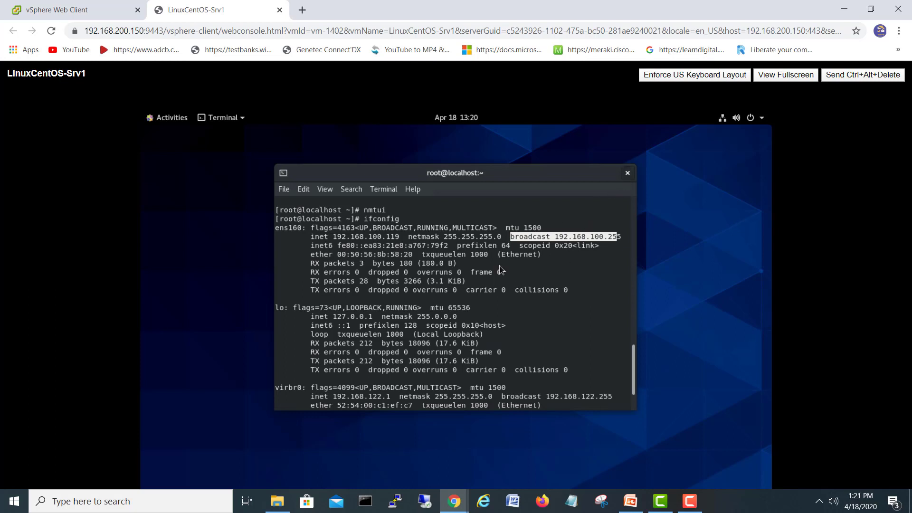
left_click(627, 173)
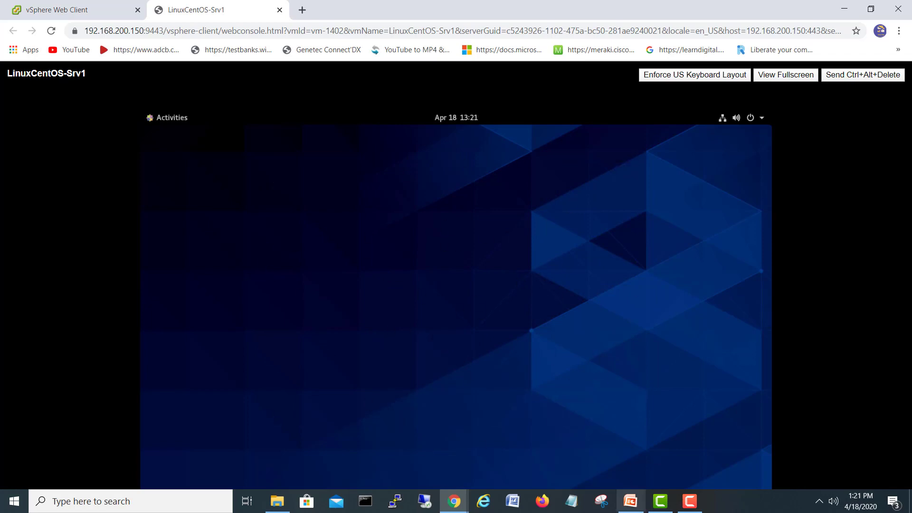
left_click(630, 501)
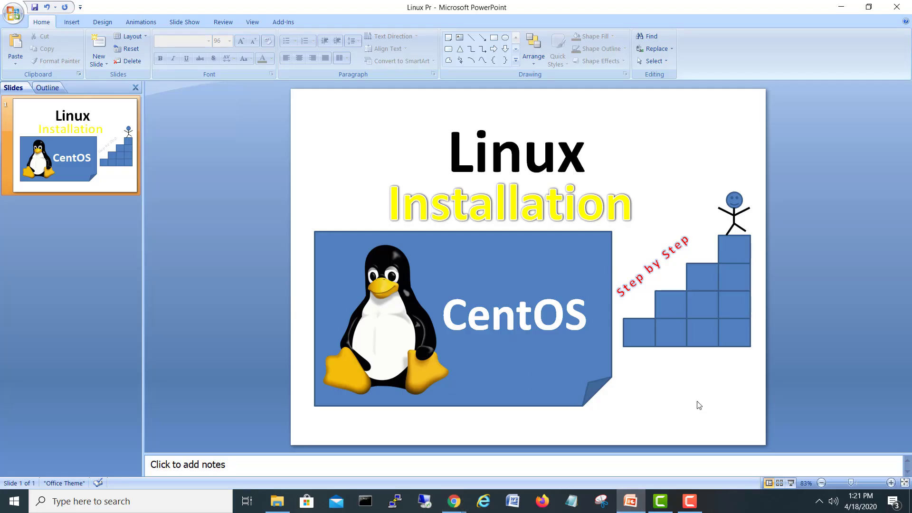